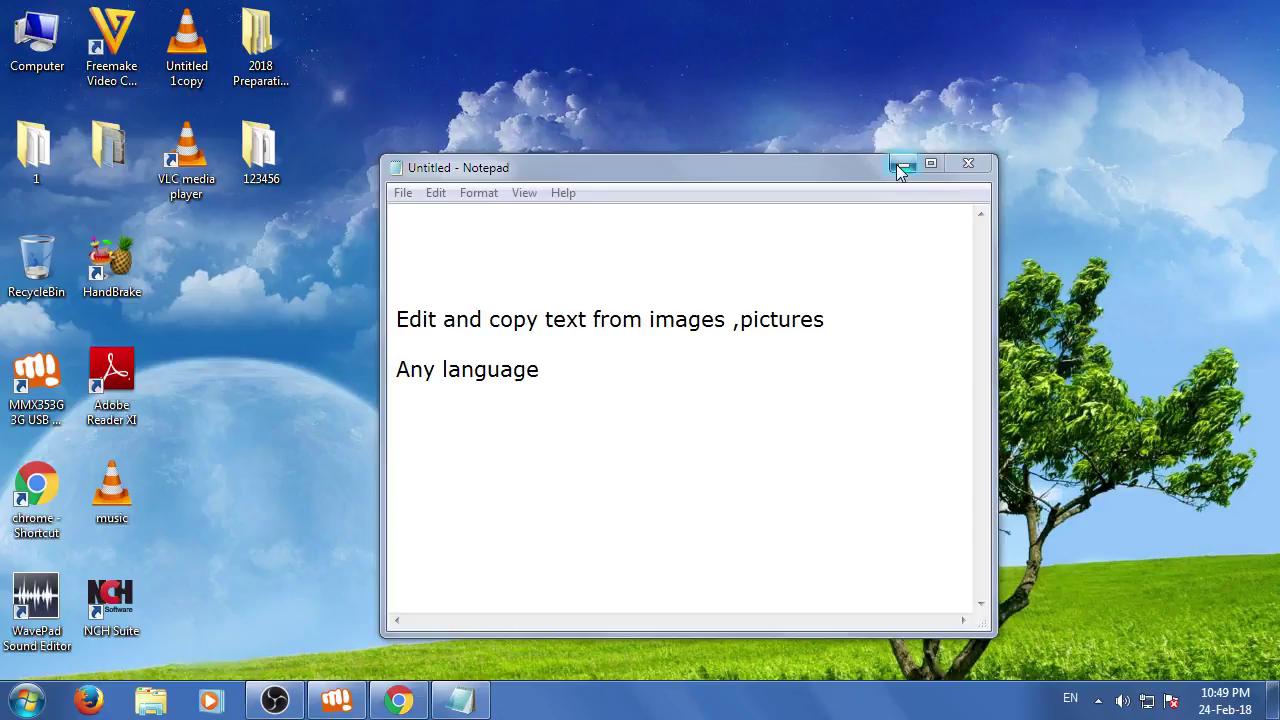
# Switch to Chrome and run a Google image search for "friends quotes" in a new tab
pyautogui.click(901, 167)
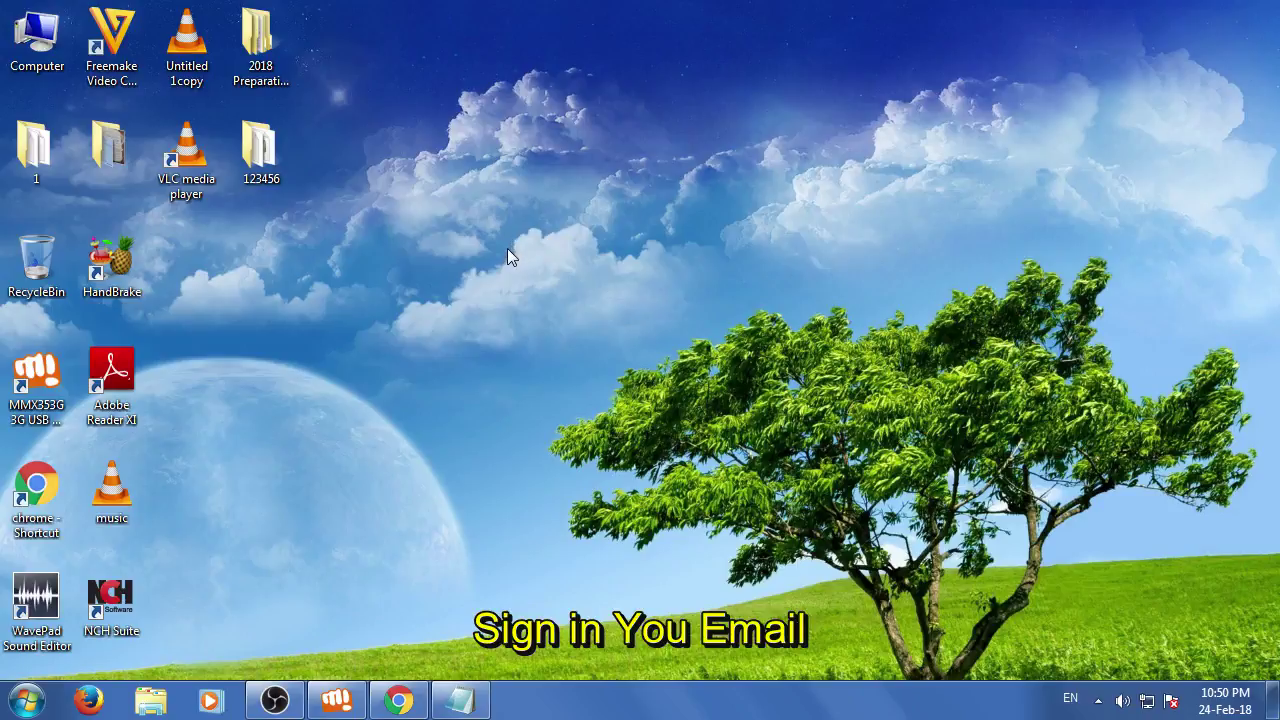
pyautogui.click(398, 700)
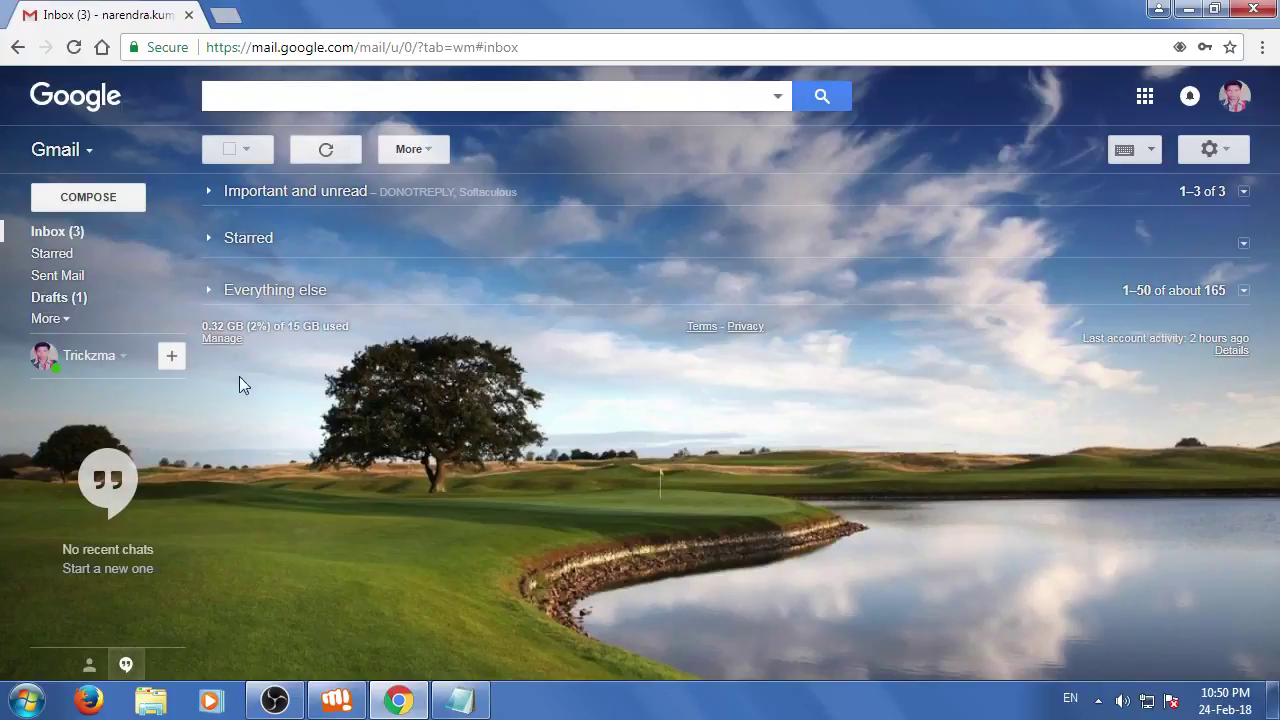
pyautogui.click(228, 16)
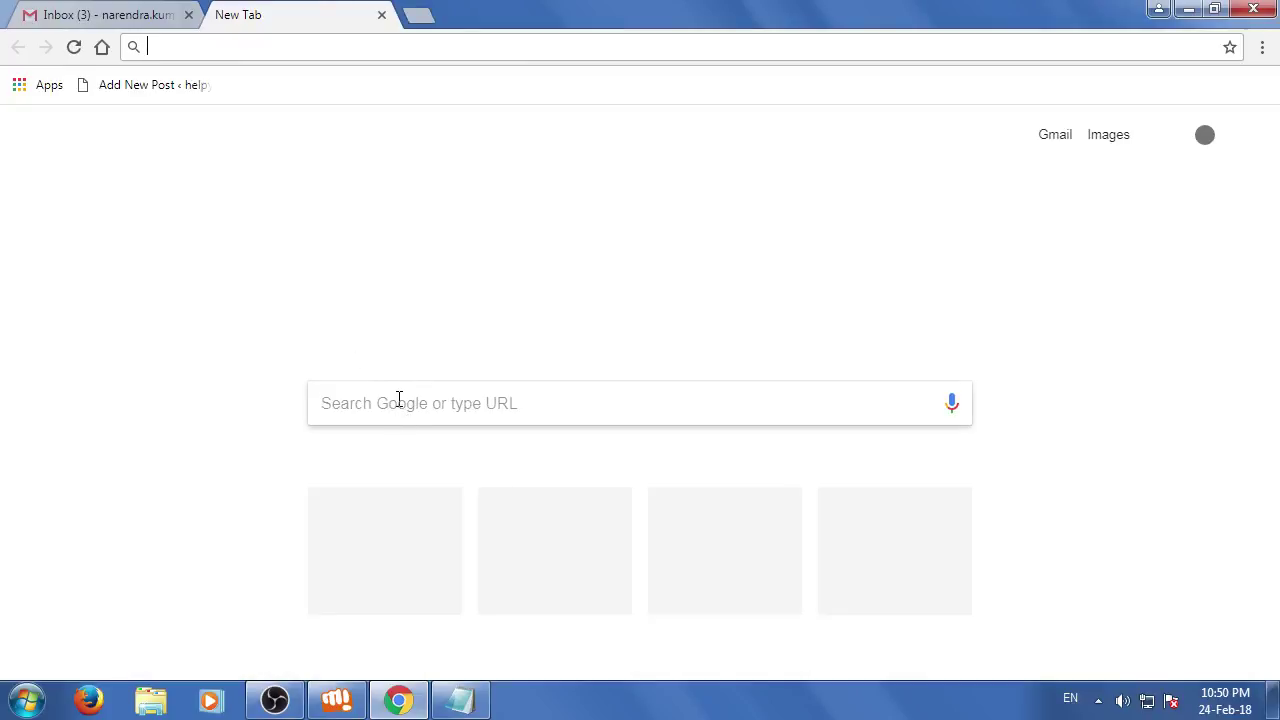
pyautogui.click(401, 400)
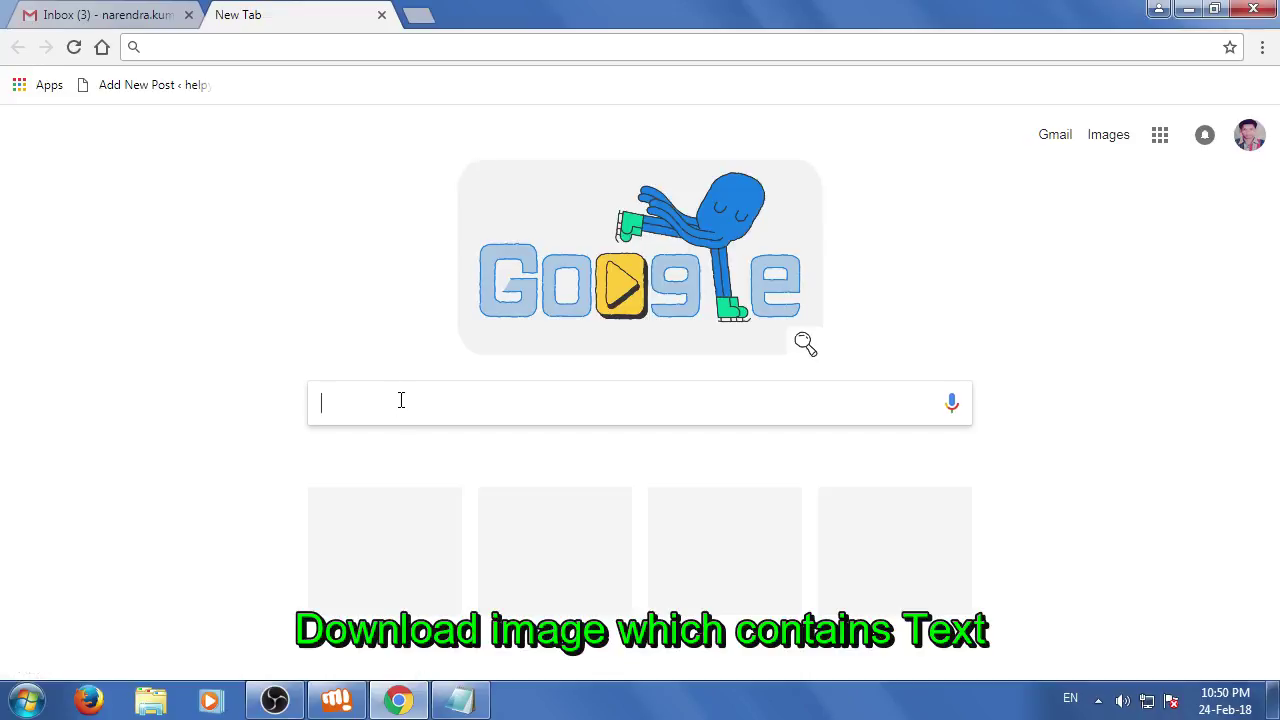
pyautogui.write('friend')
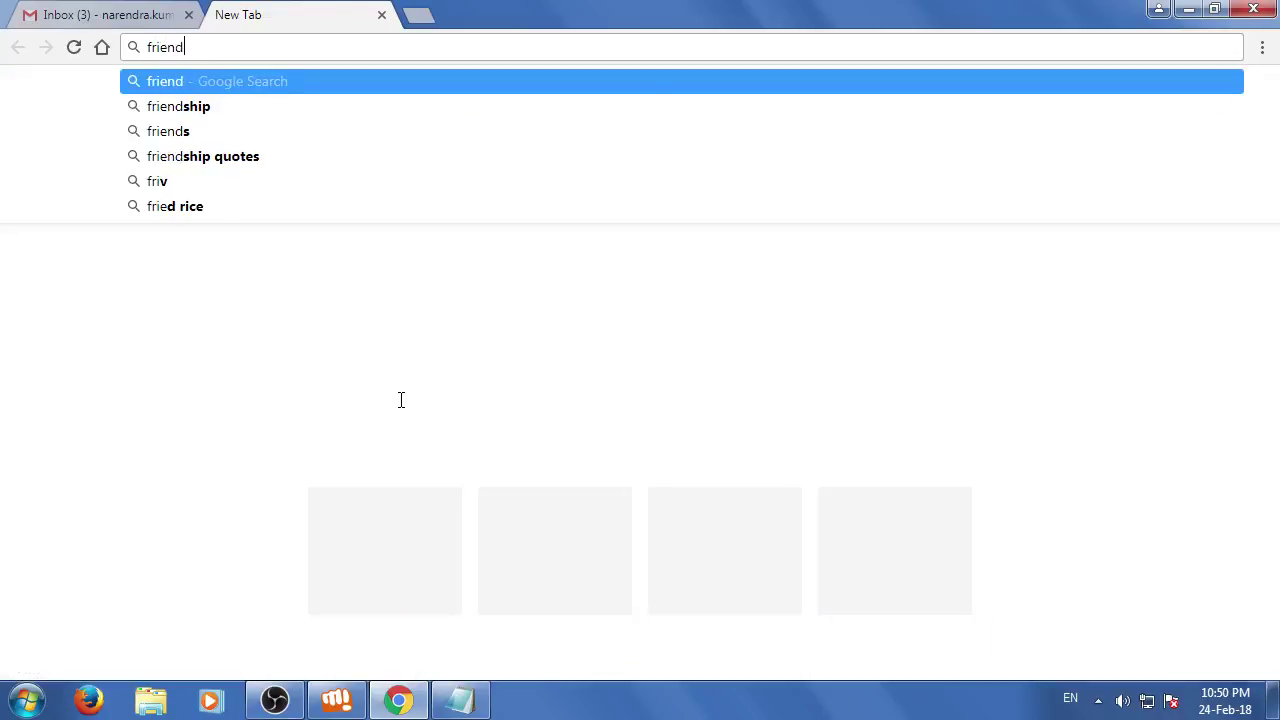
pyautogui.write('s quotes')
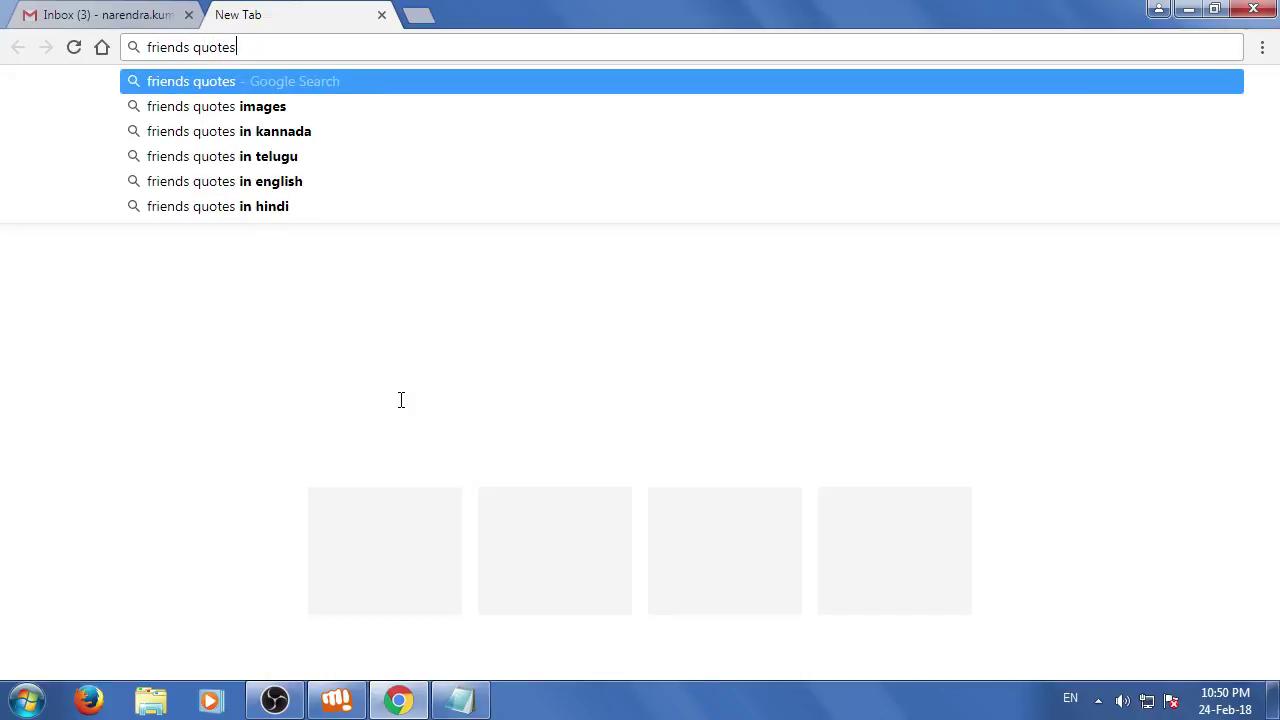
pyautogui.press('Return')
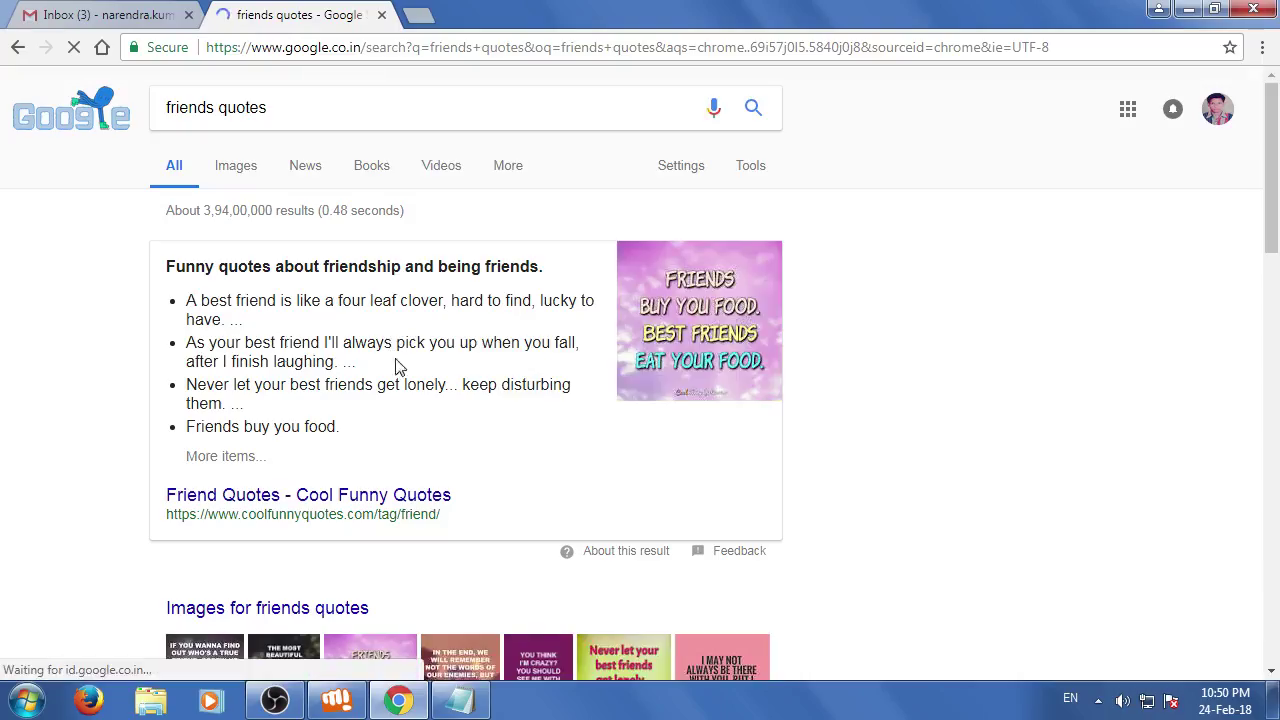
pyautogui.click(240, 178)
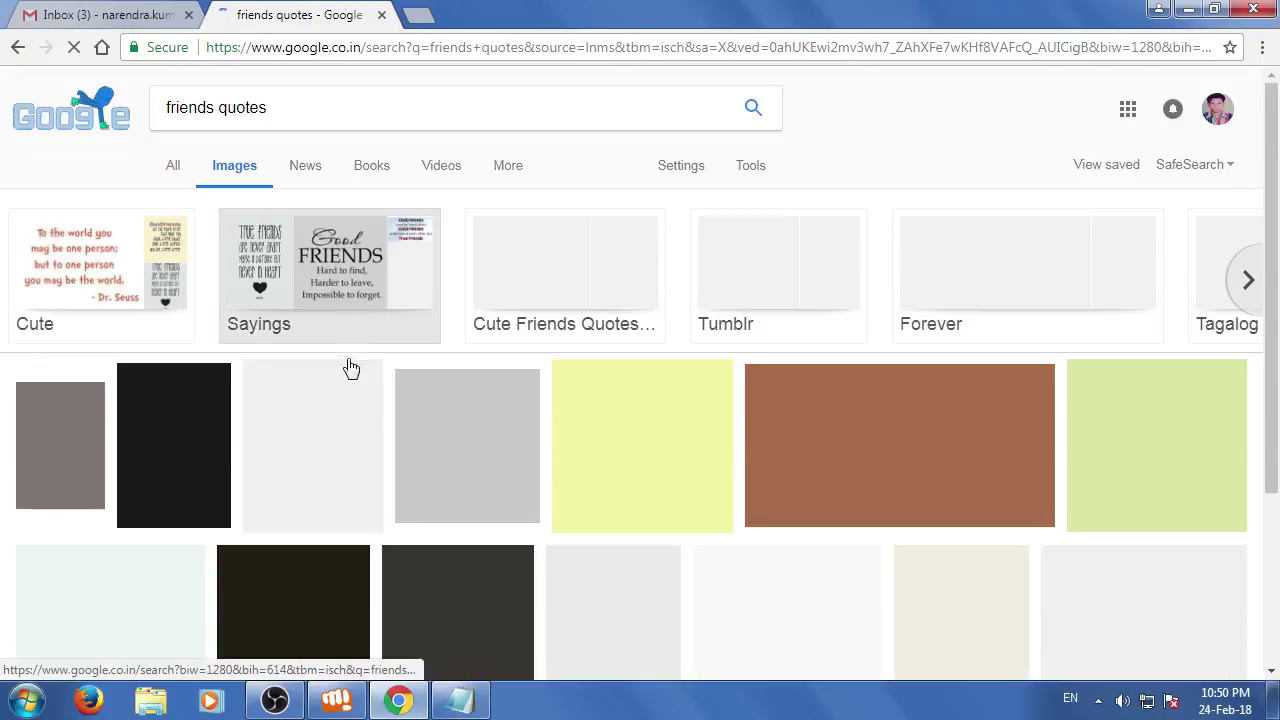
# Browse the image results and open the preview of the "Friendship is all about trusting each other" quote
pyautogui.scroll(-2, 478, 495)
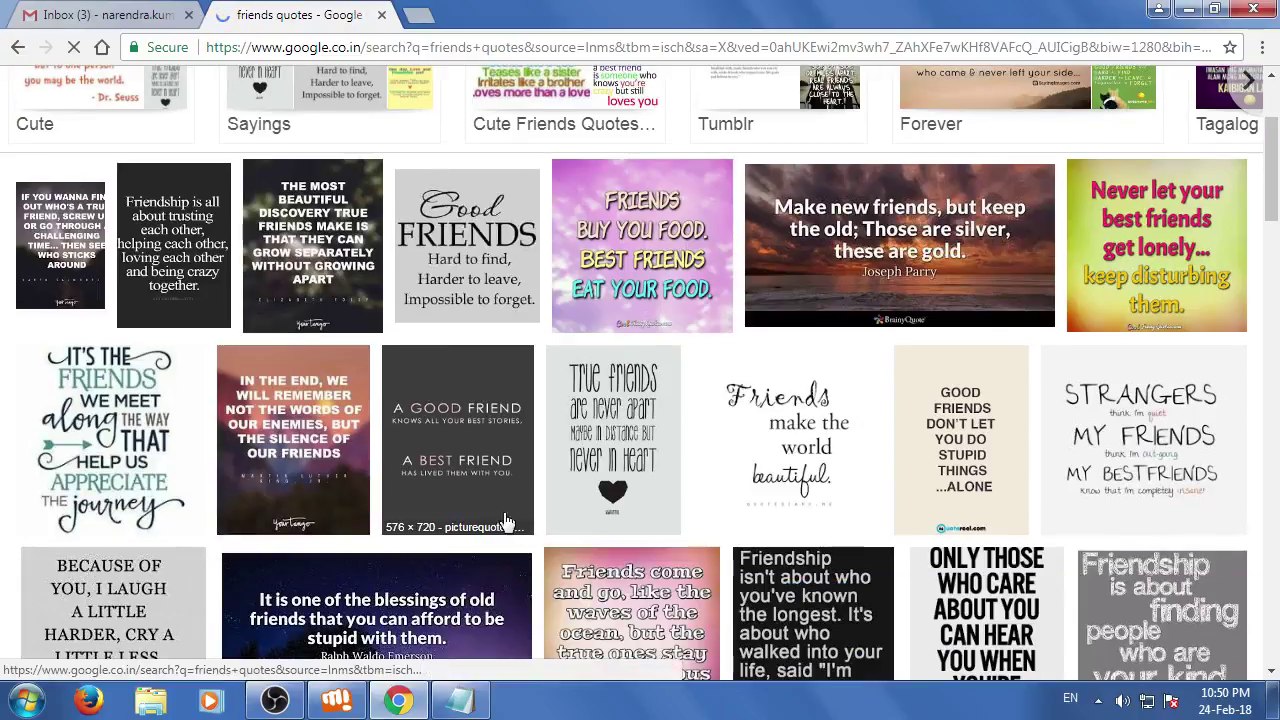
pyautogui.click(312, 245)
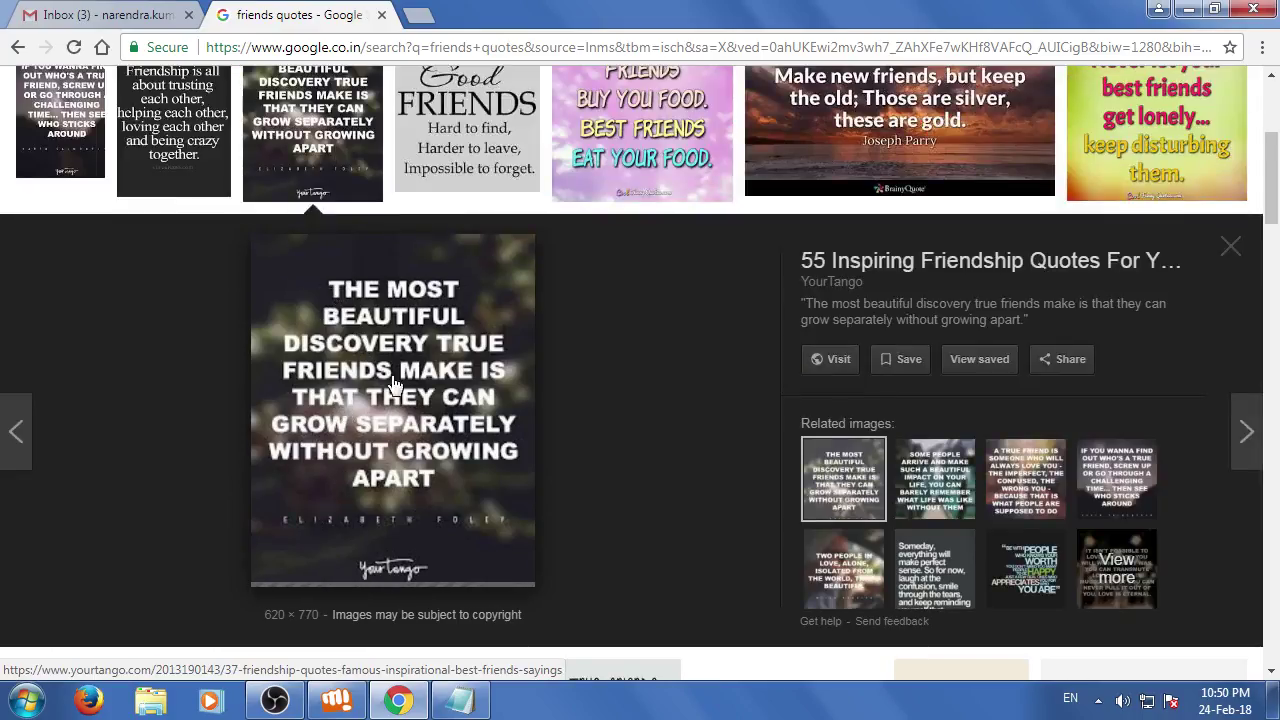
pyautogui.scroll(2, 360, 348)
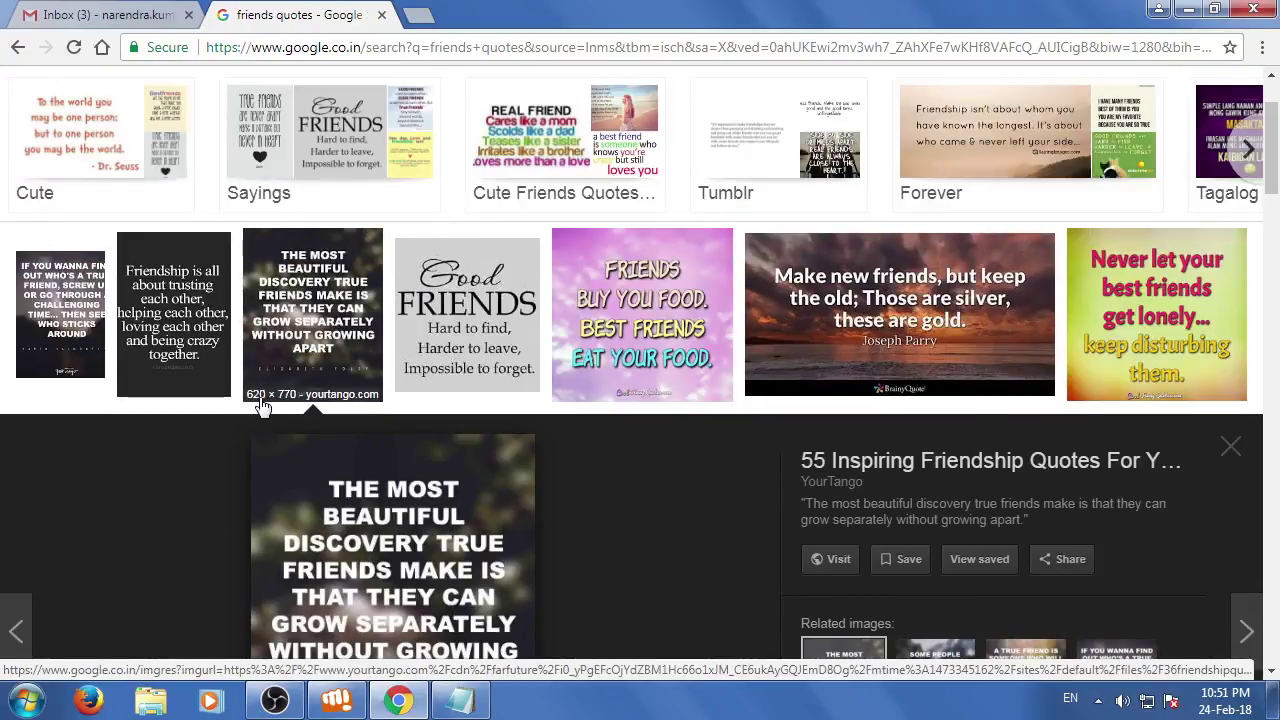
pyautogui.click(174, 318)
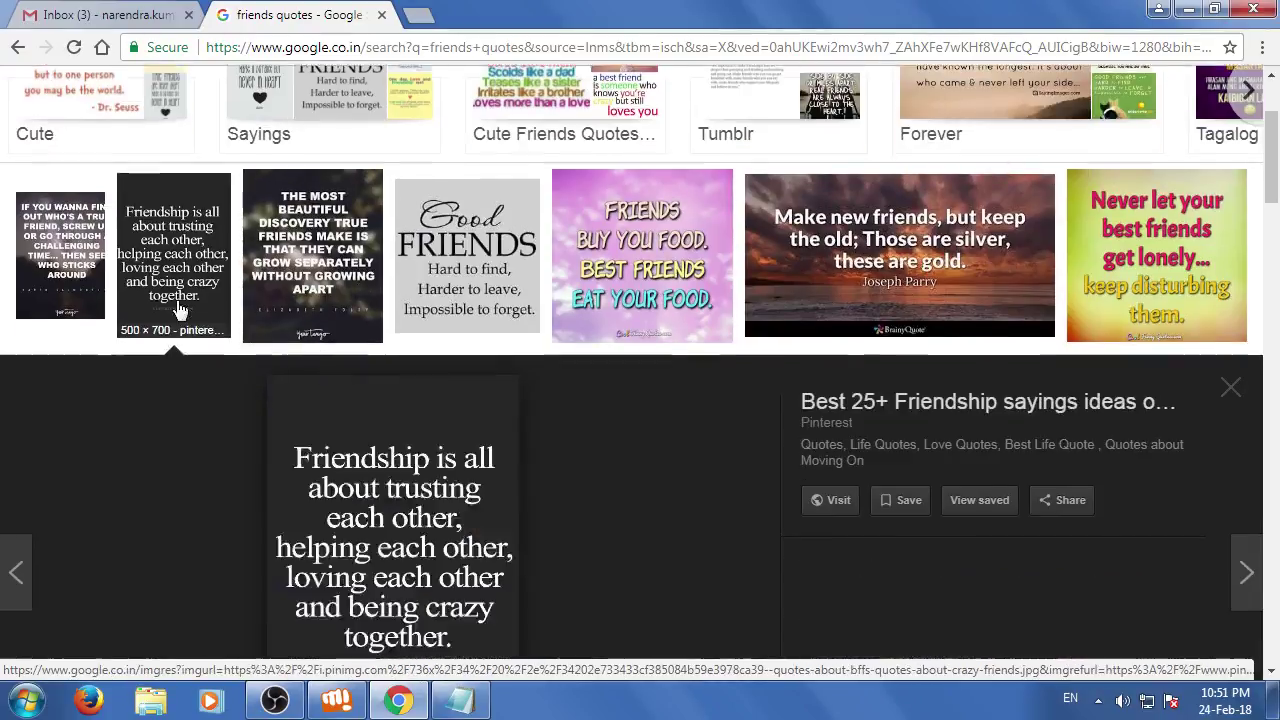
pyautogui.scroll(-1, 423, 366)
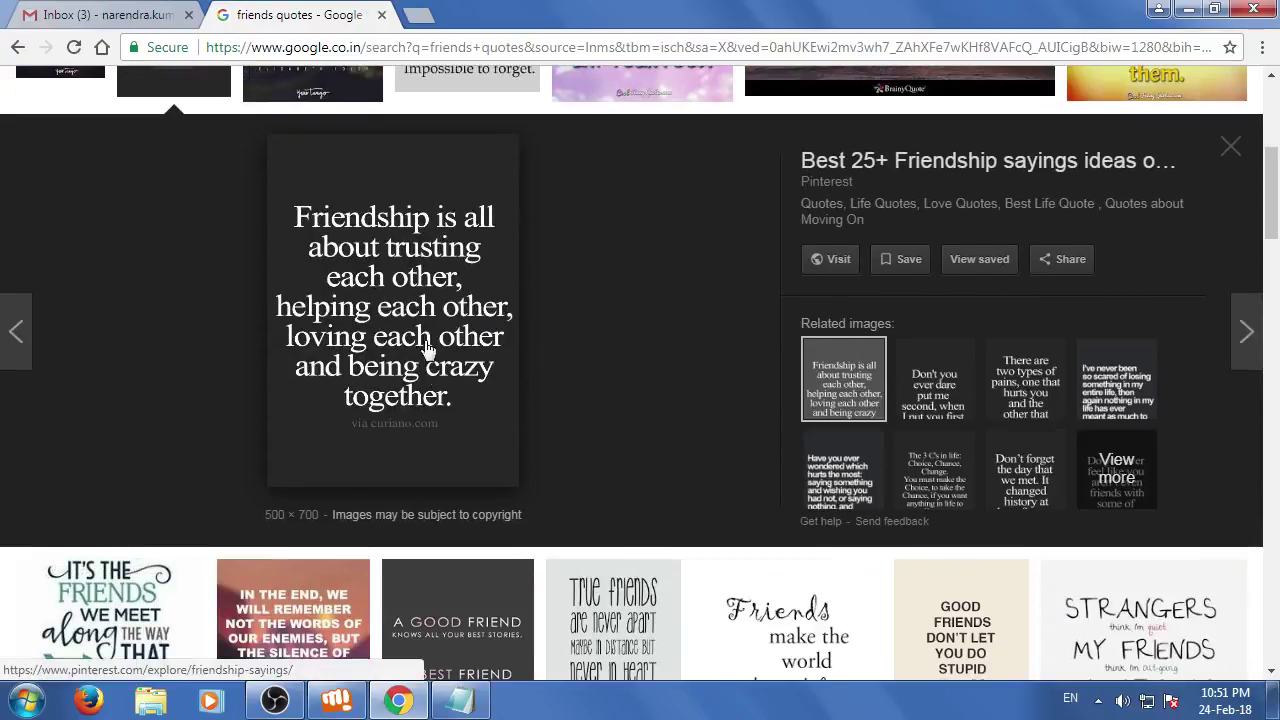
pyautogui.scroll(-2, 448, 405)
pyautogui.scroll(-3, 450, 407)
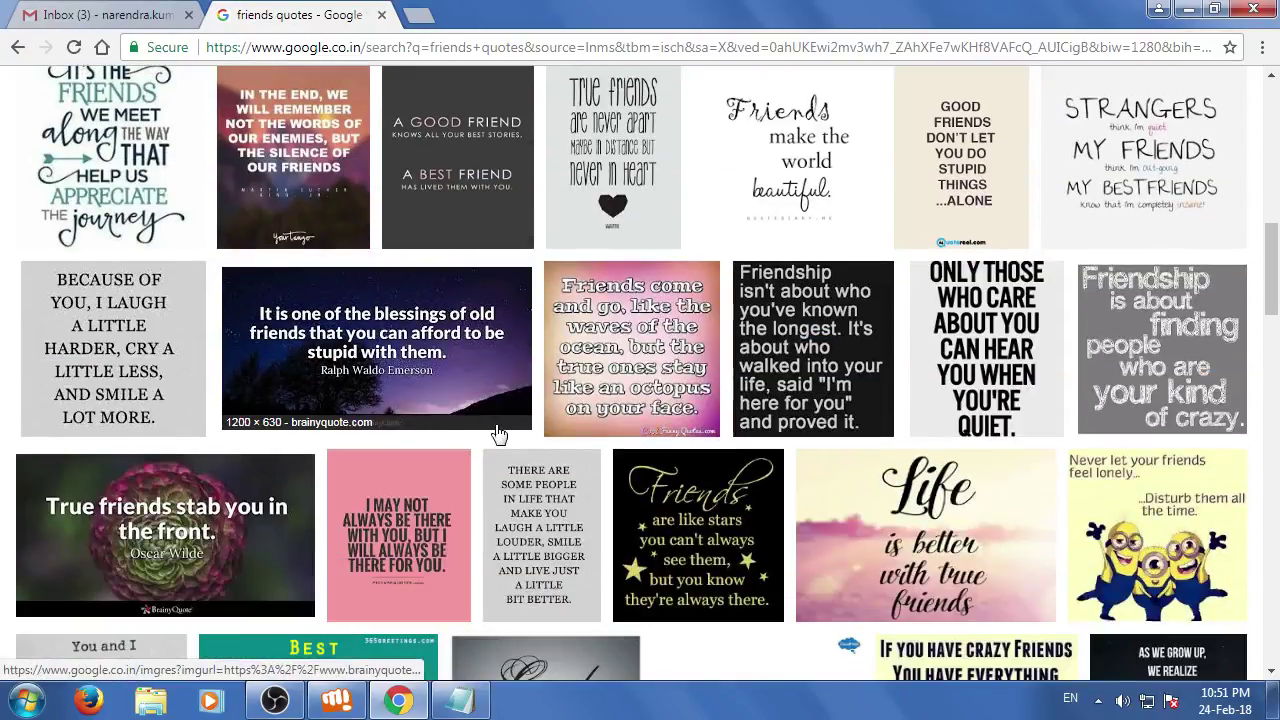
pyautogui.scroll(3, 561, 345)
pyautogui.scroll(4, 561, 345)
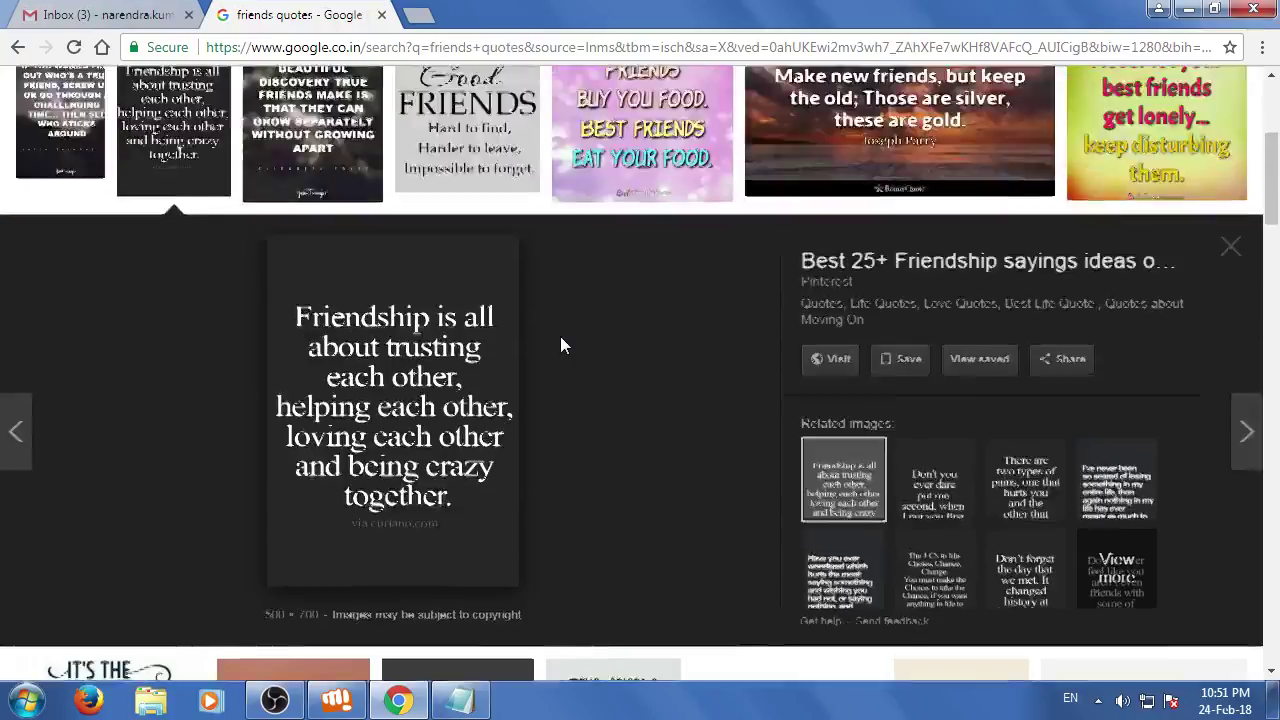
pyautogui.scroll(-1, 715, 458)
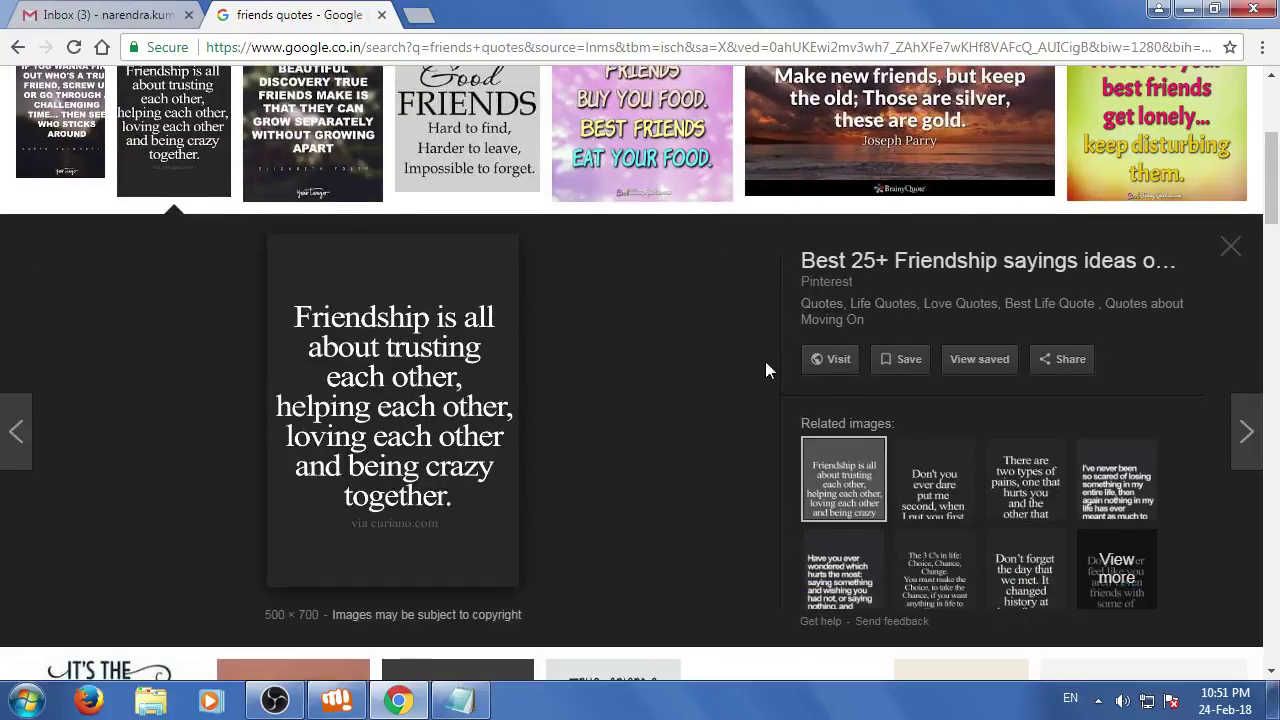
# Save the previewed quote image to the Desktop as a JPEG named "friends"
pyautogui.rightClick(398, 347)
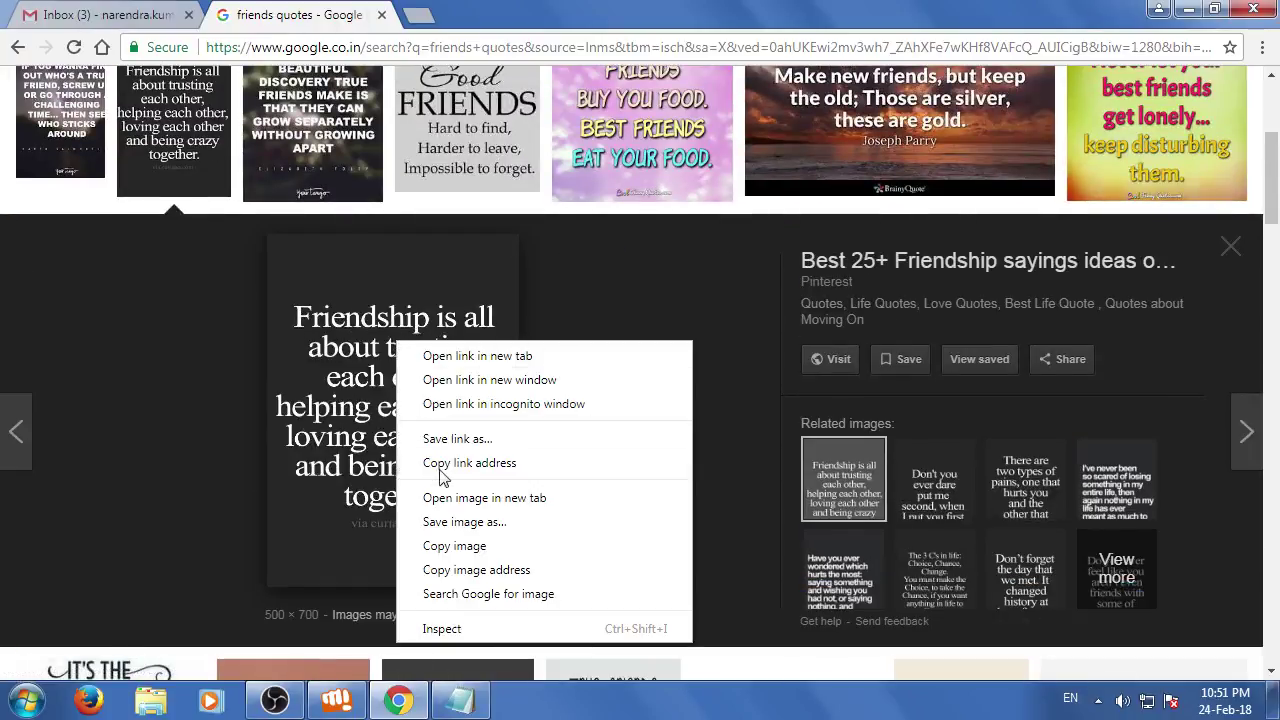
pyautogui.click(446, 522)
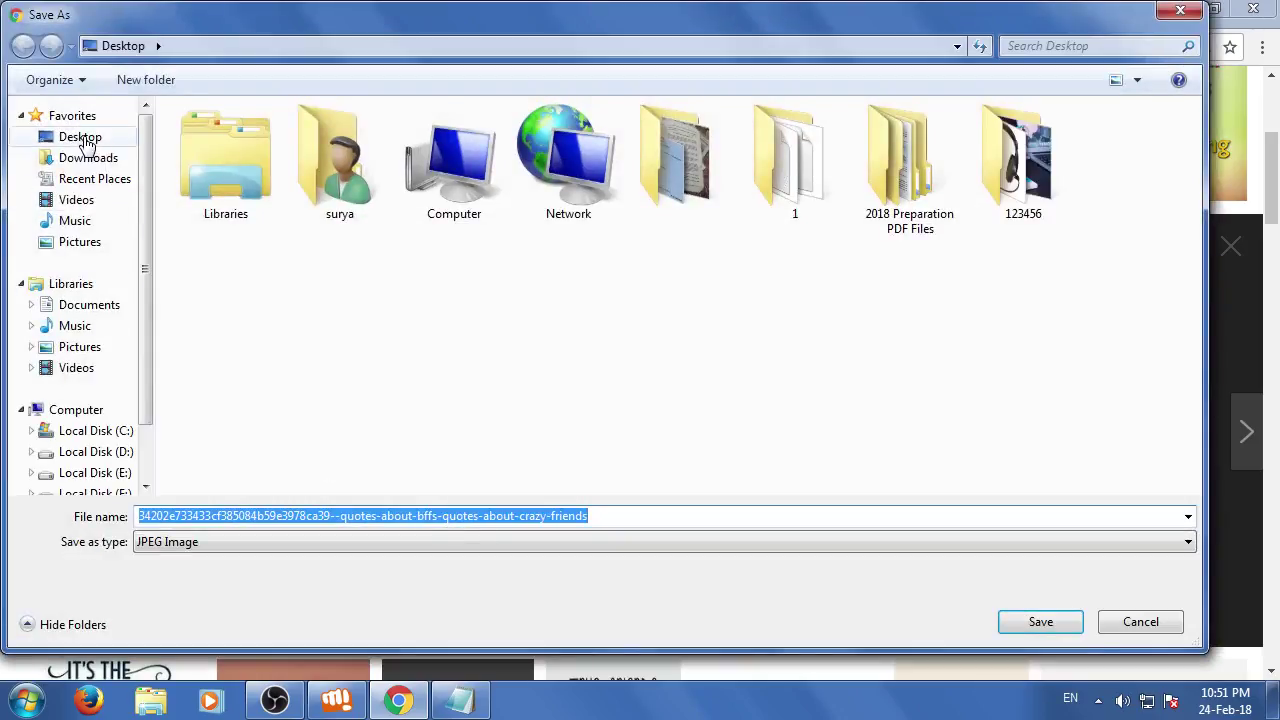
pyautogui.click(82, 139)
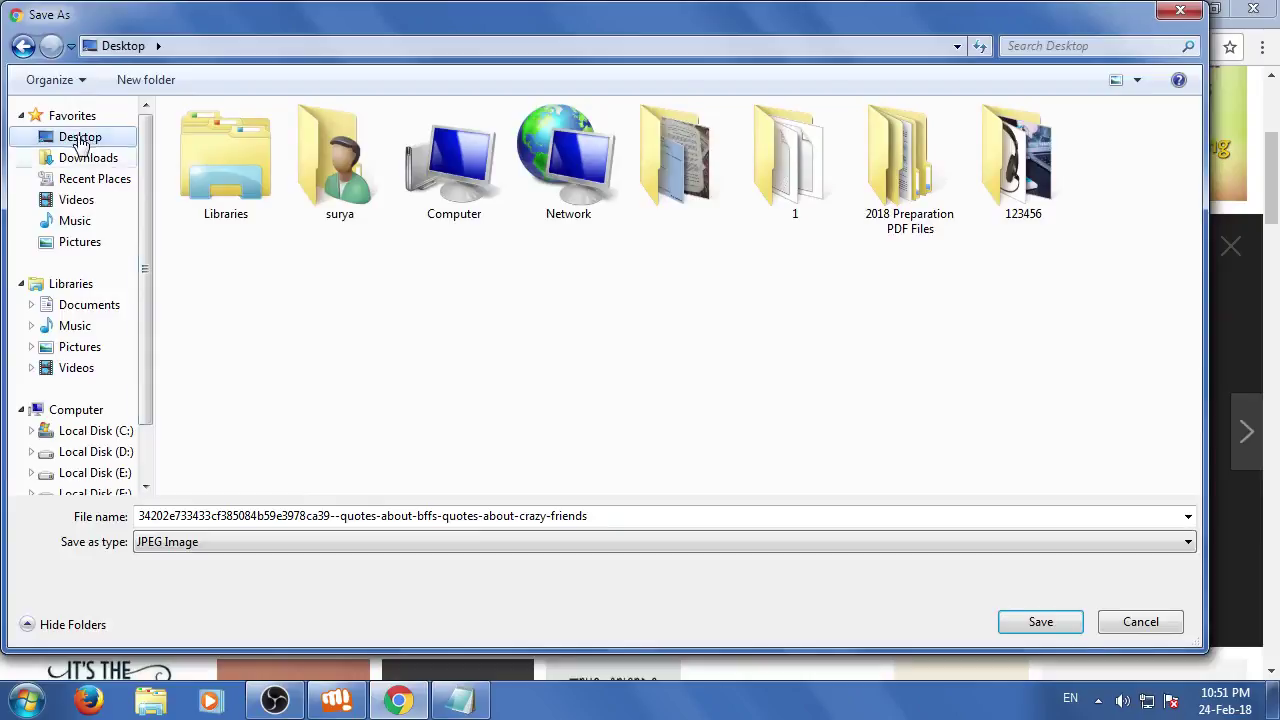
pyautogui.click(550, 515)
pyautogui.click(568, 516)
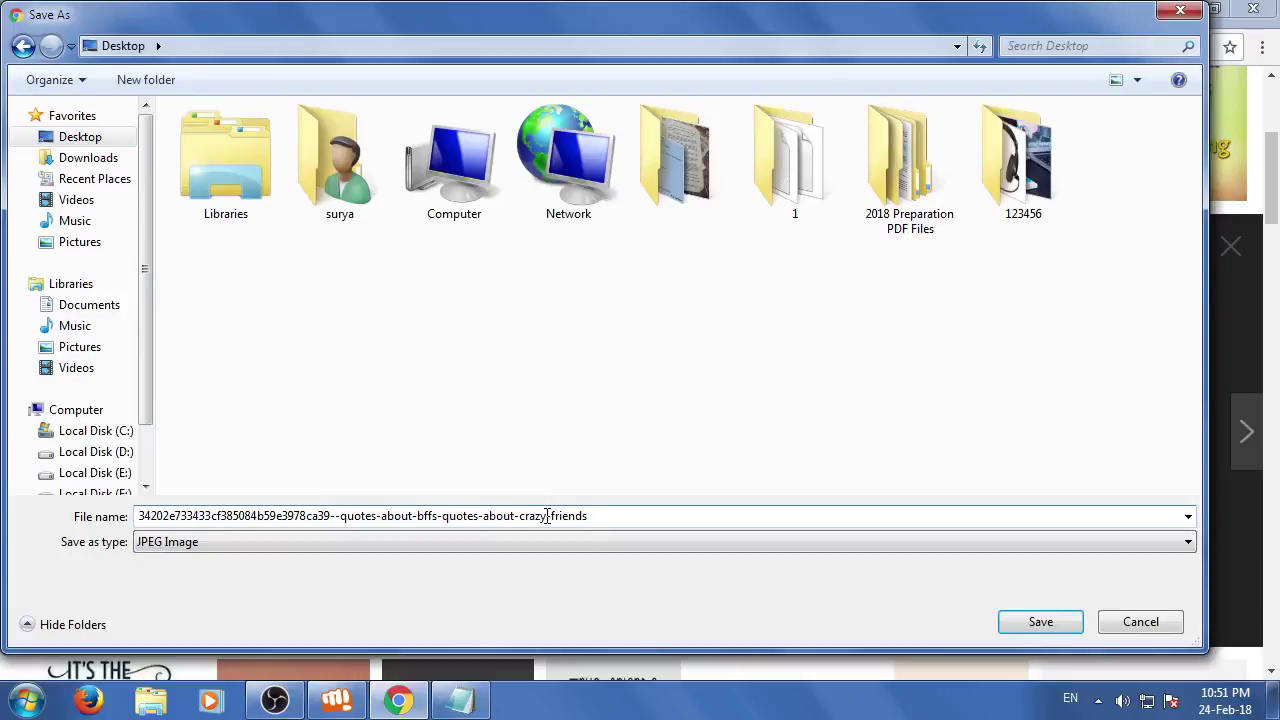
pyautogui.moveTo(547, 515); pyautogui.dragTo(35, 470)
pyautogui.press('BackSpace')
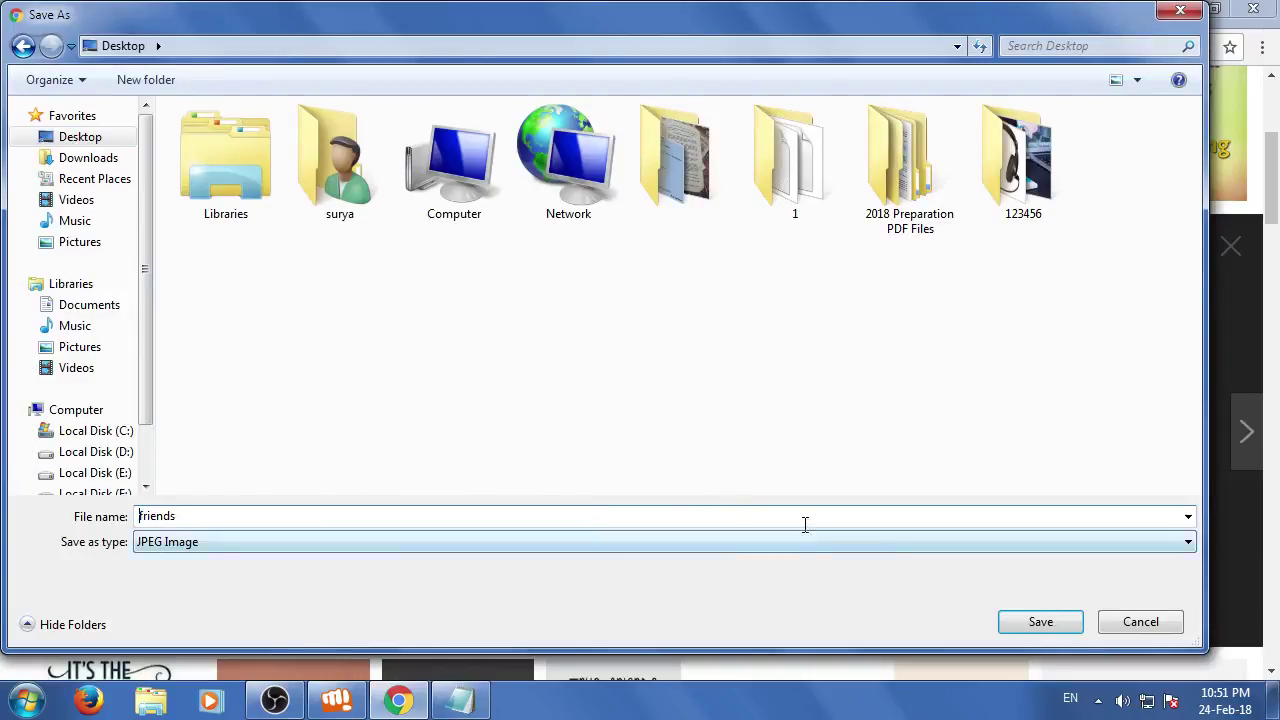
pyautogui.click(1030, 622)
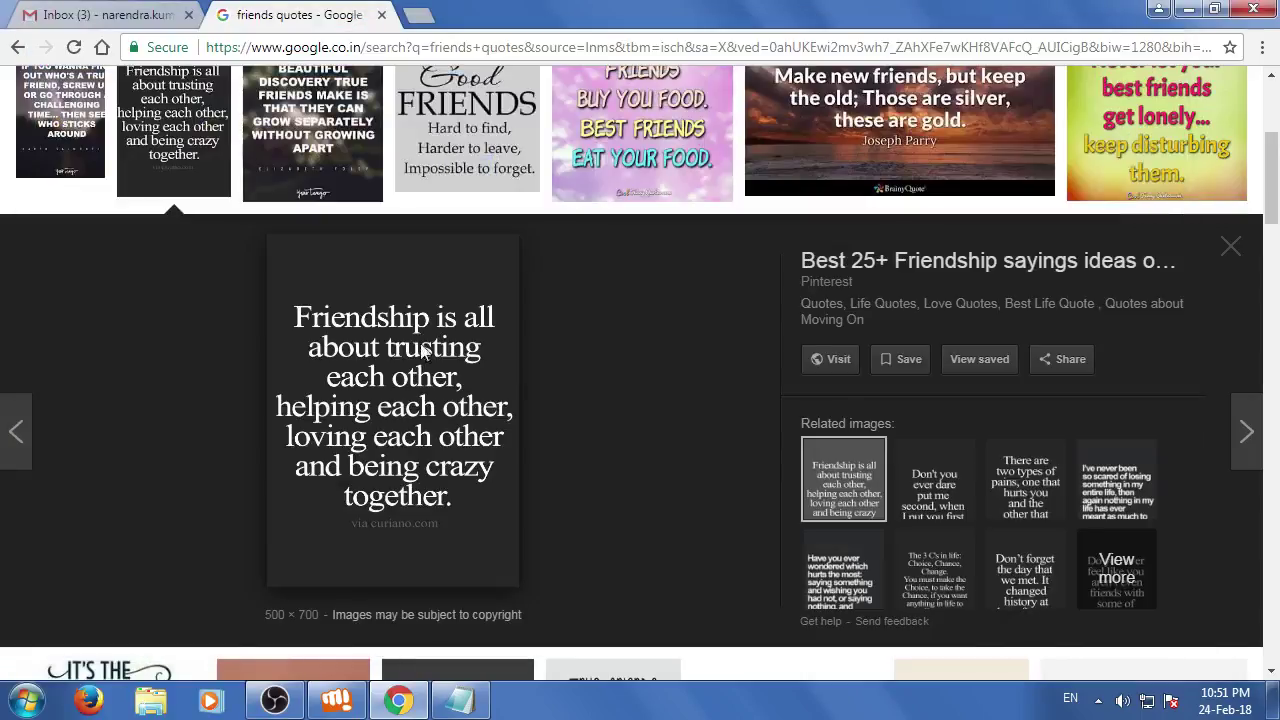
# Change the image search to "friends quotes telugu"
pyautogui.scroll(3, 540, 462)
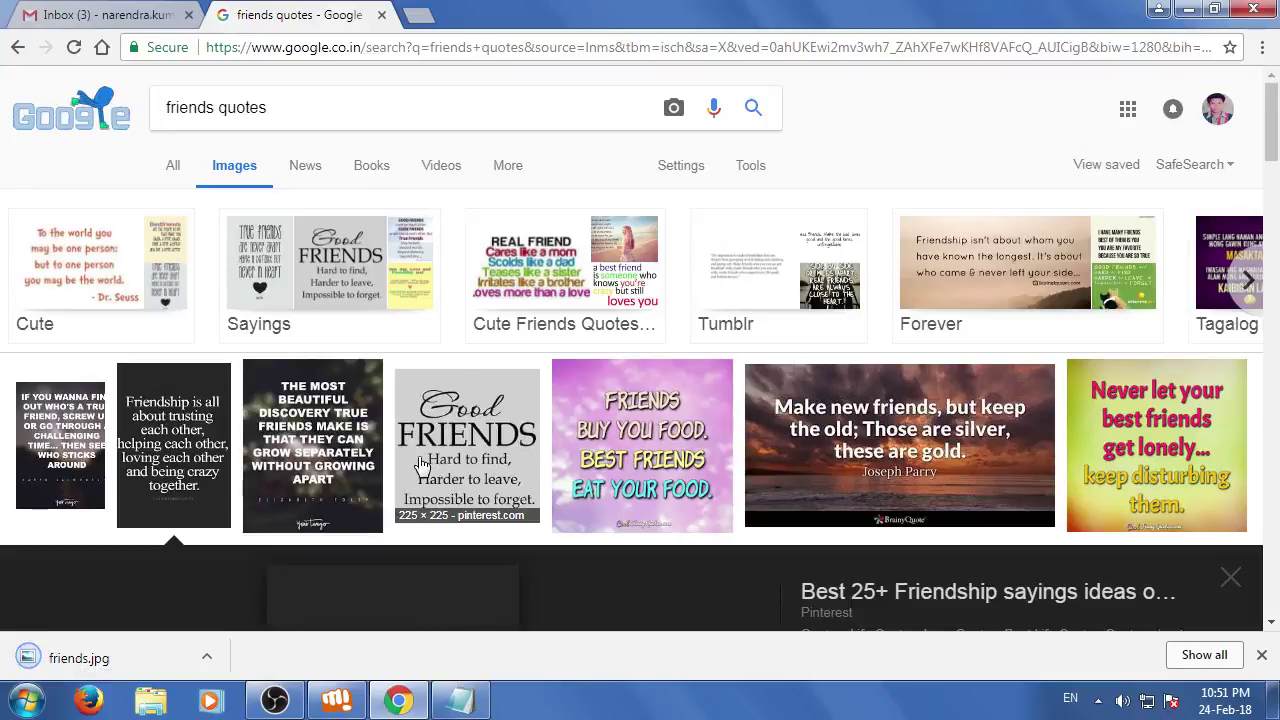
pyautogui.click(284, 107)
pyautogui.write('te')
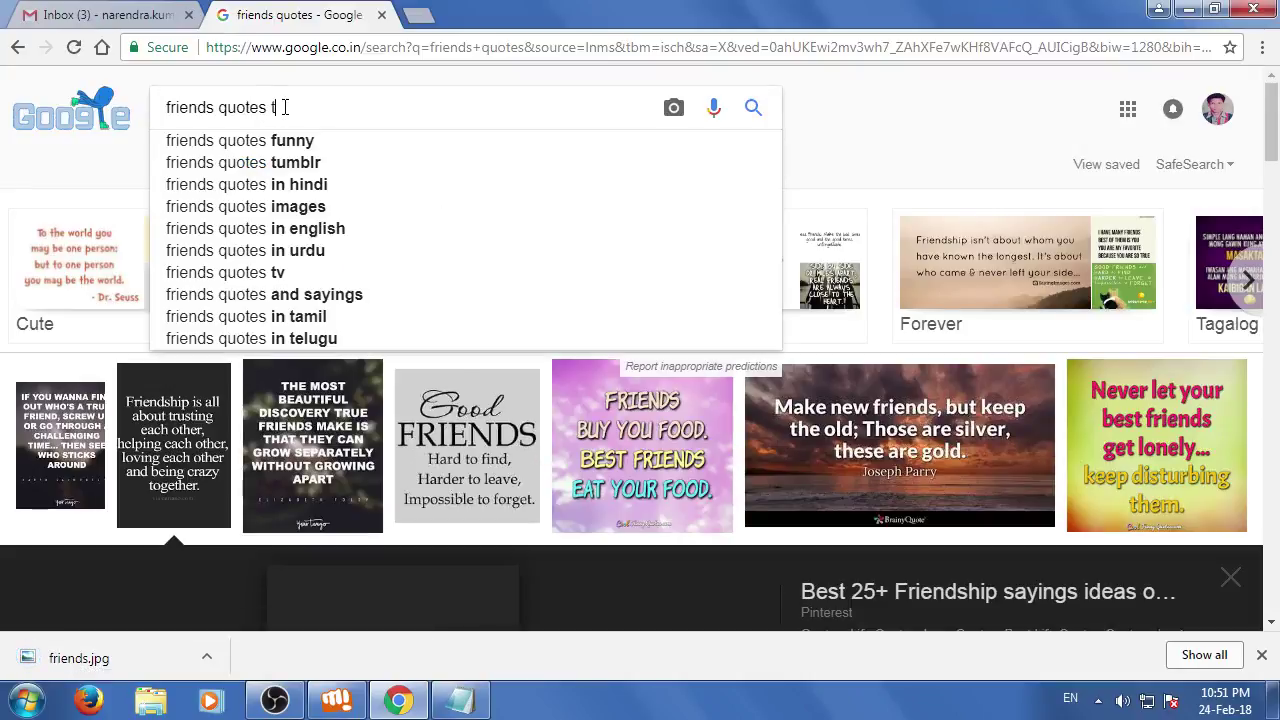
pyautogui.write('lugu')
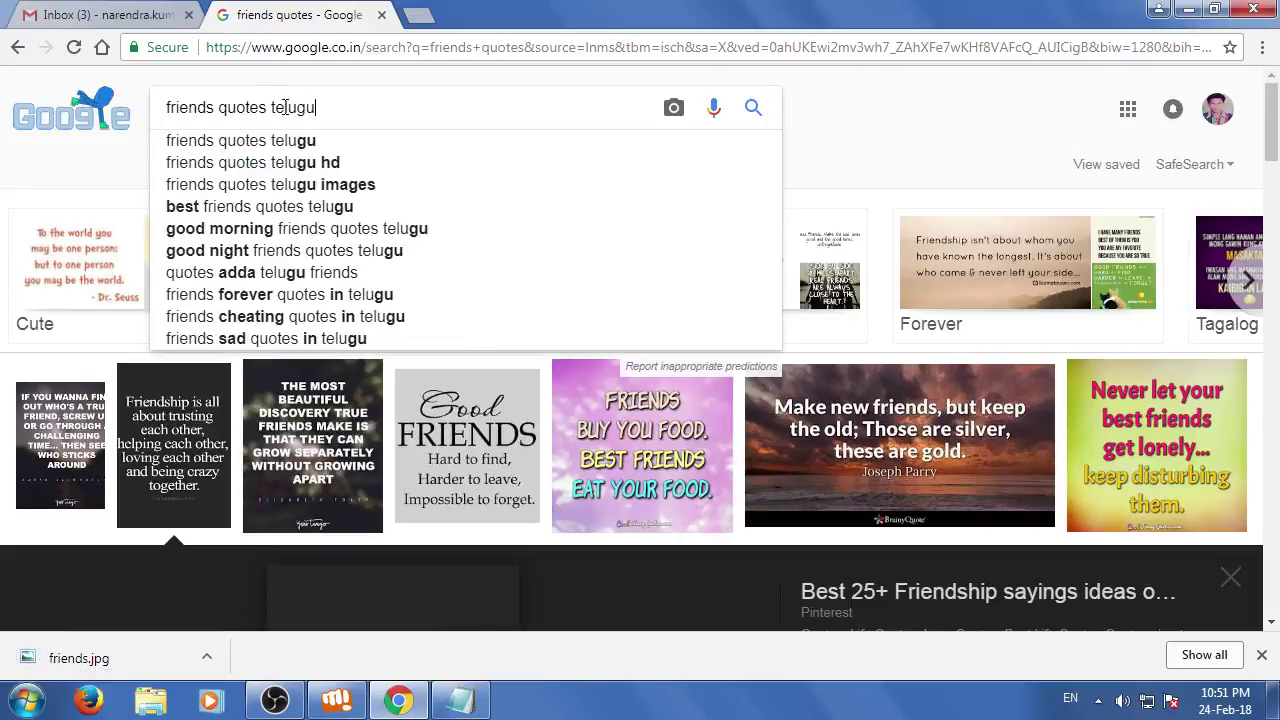
pyautogui.press('Return')
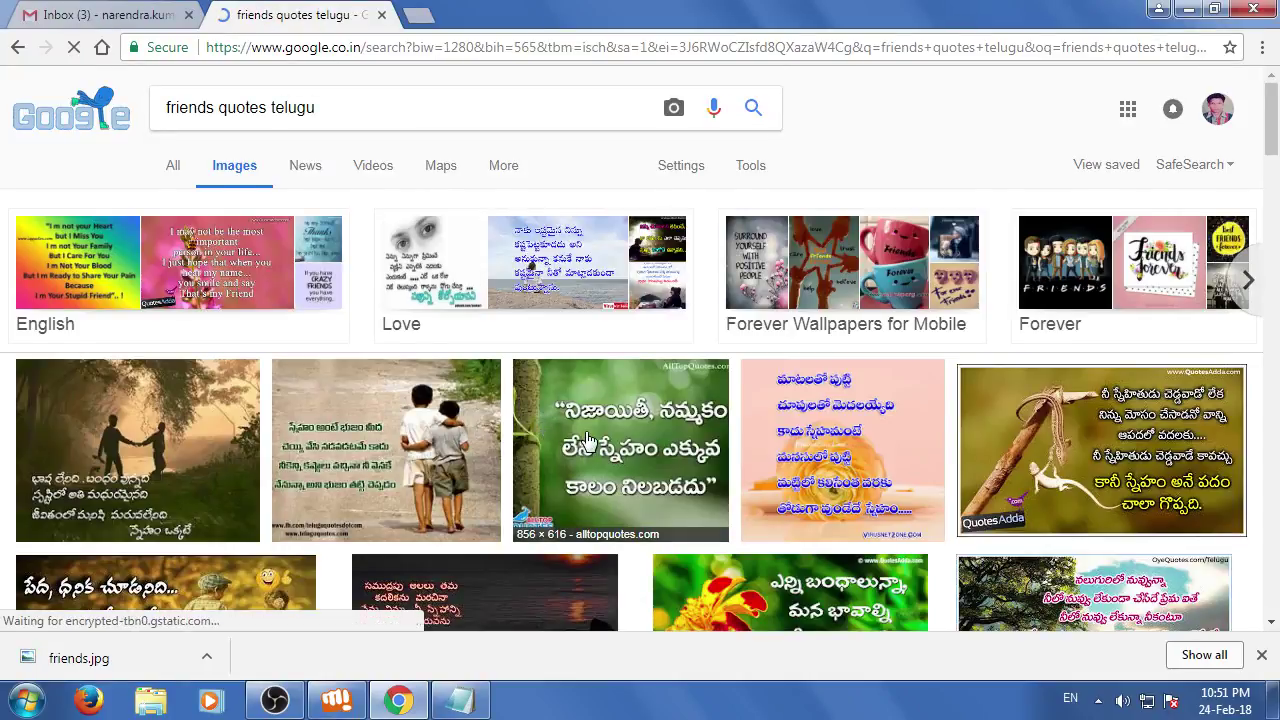
# Open the preview of the Telugu quote image with two silhouetted people shaking hands under a tree
pyautogui.scroll(-1, 588, 440)
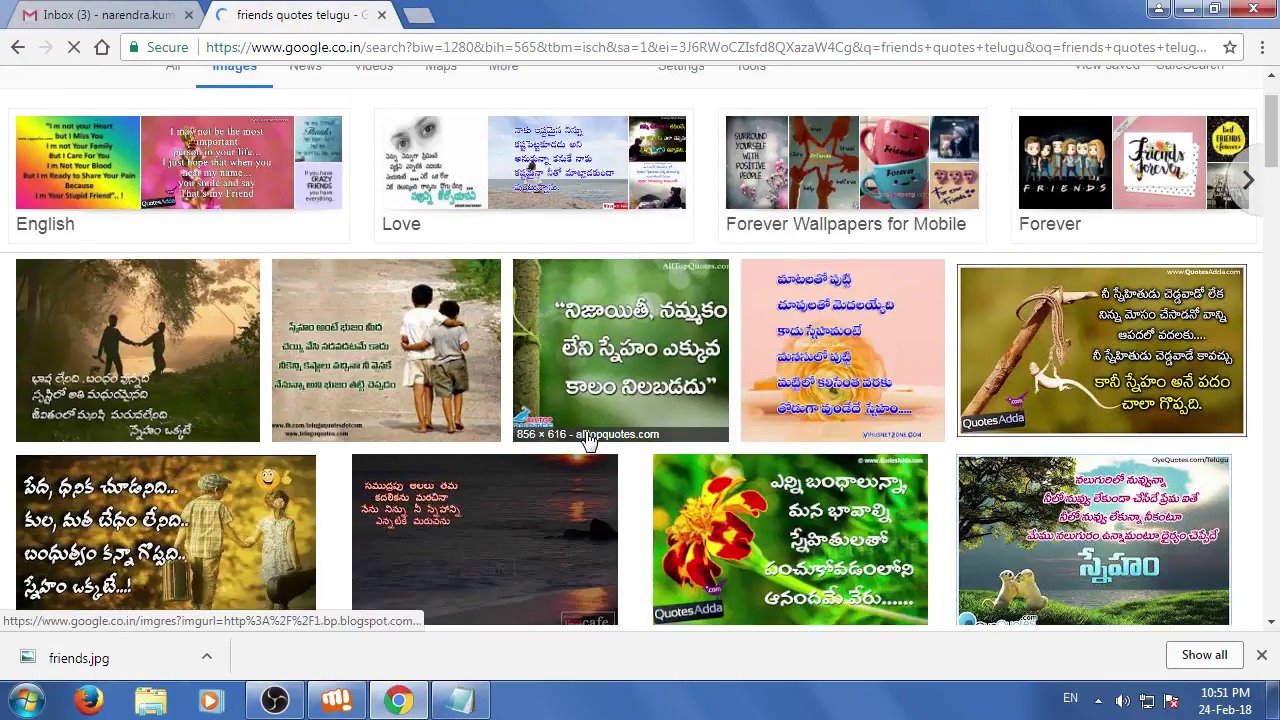
pyautogui.click(148, 360)
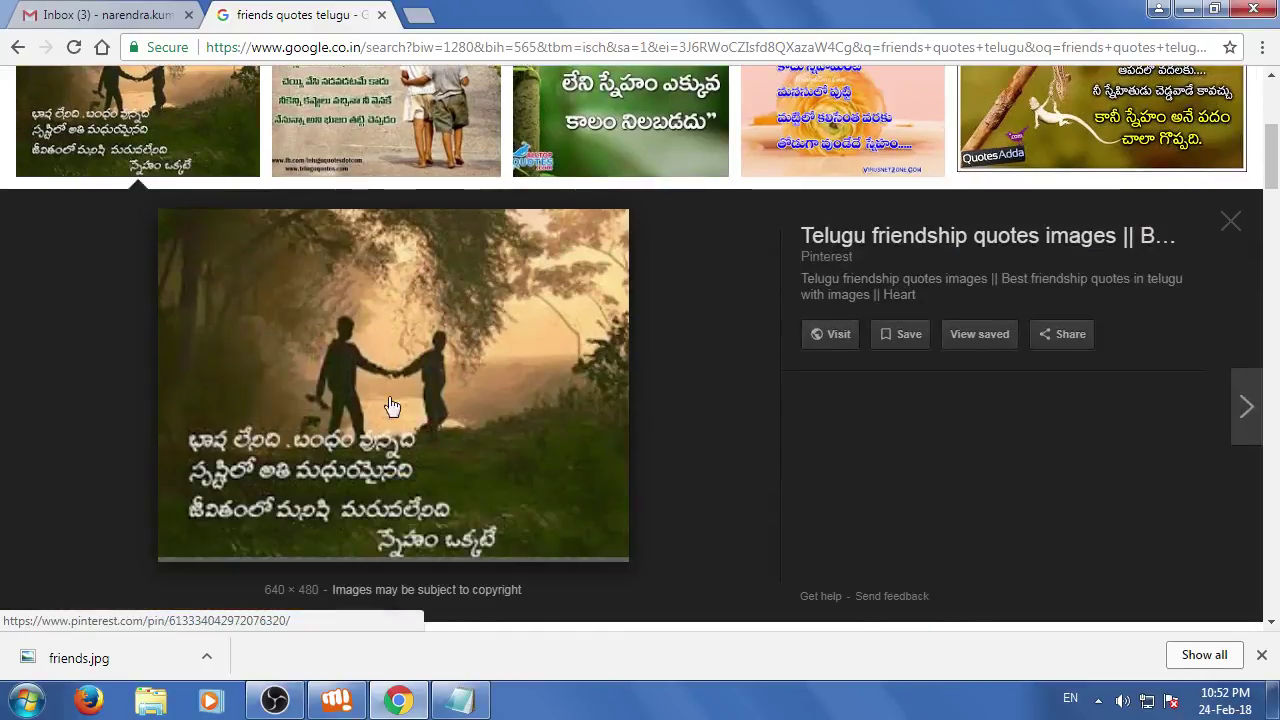
pyautogui.scroll(-2, 478, 352)
pyautogui.scroll(1, 474, 357)
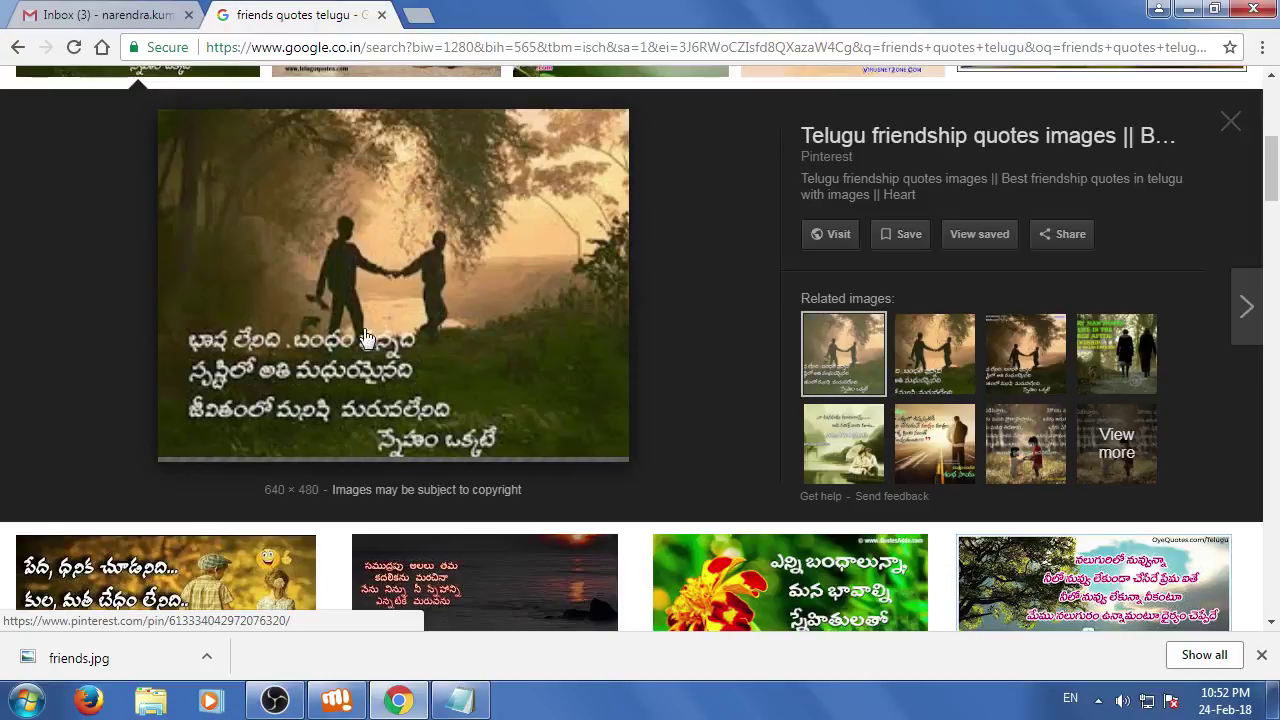
# Save the previewed Telugu quote image to the Desktop as a JPEG under its suggested file name
pyautogui.rightClick(366, 284)
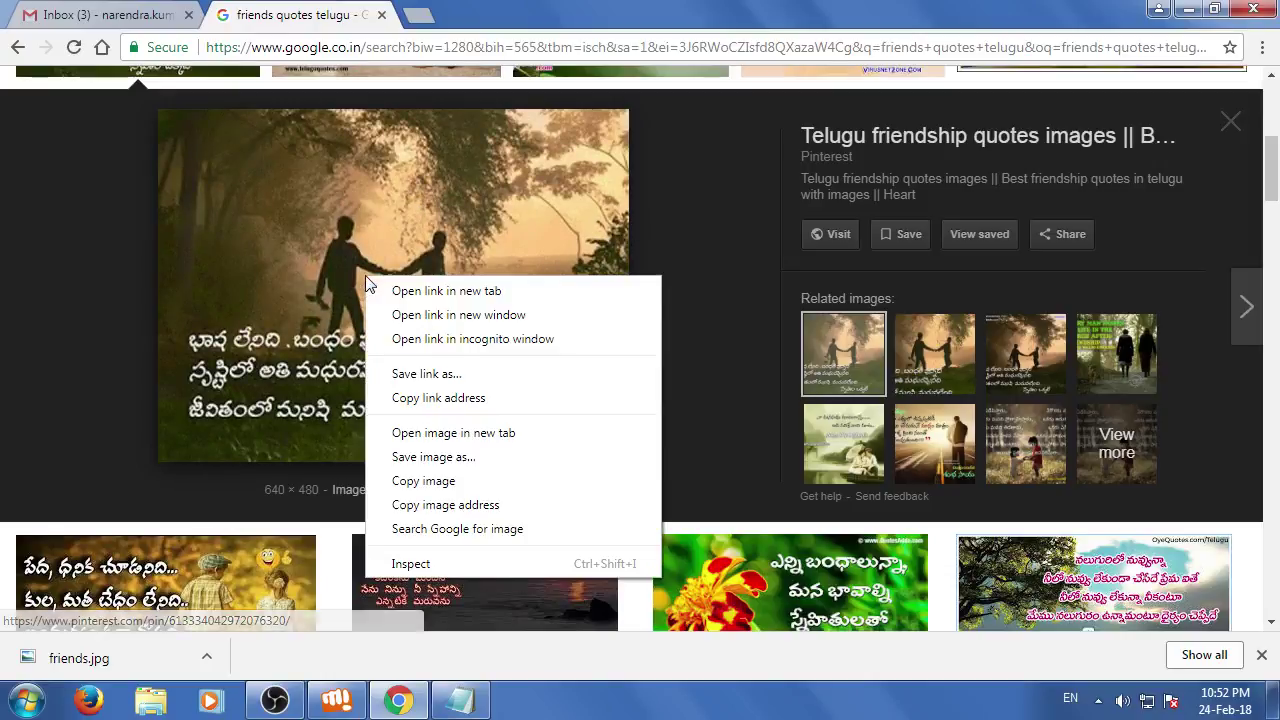
pyautogui.click(432, 457)
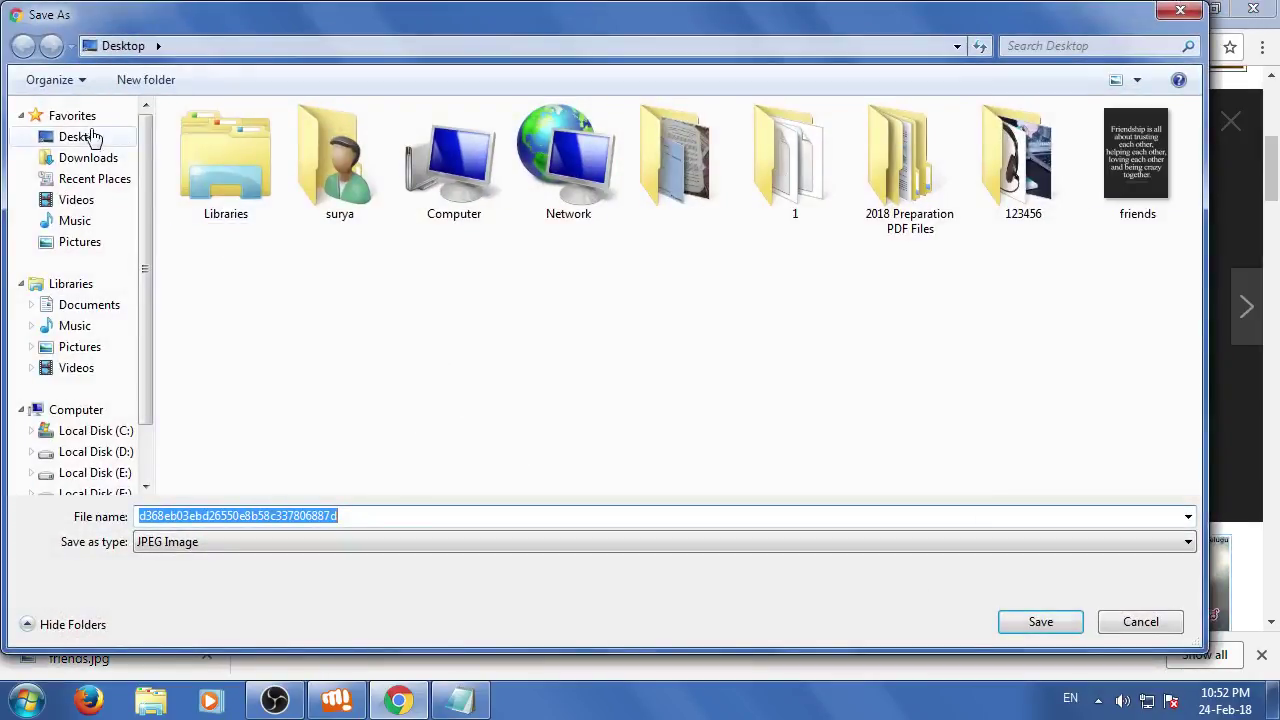
pyautogui.click(88, 147)
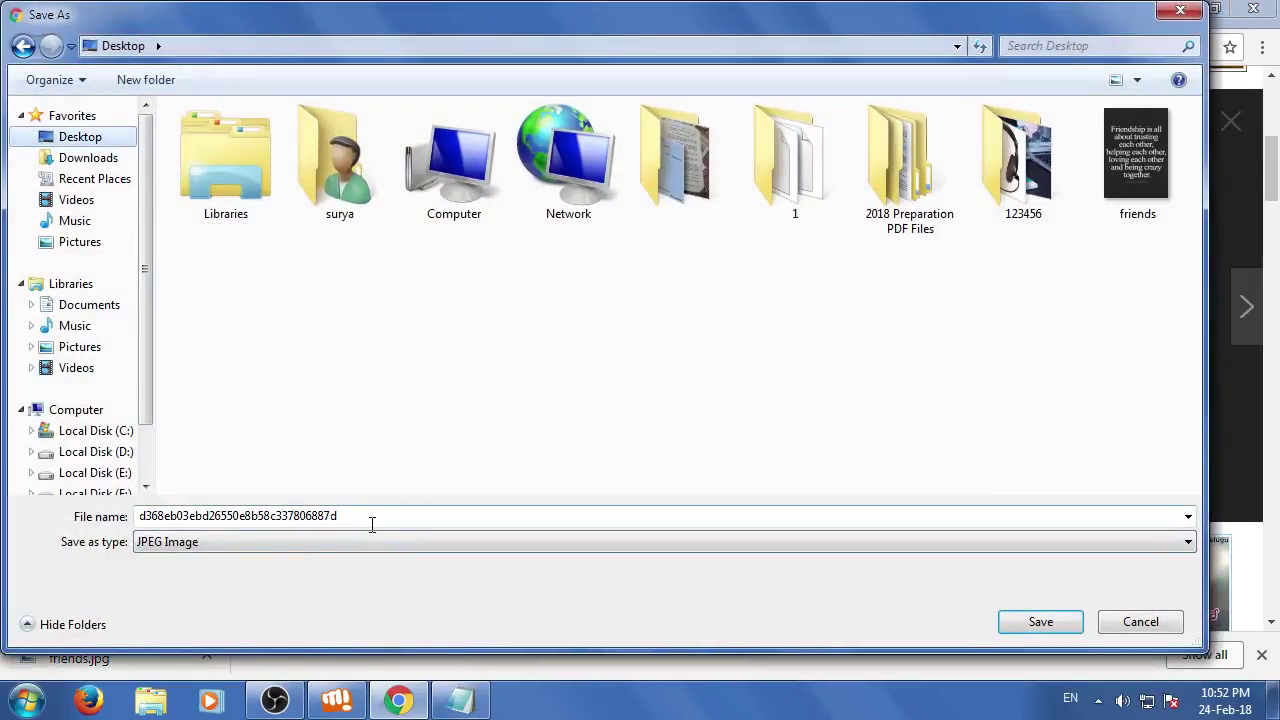
pyautogui.click(1036, 621)
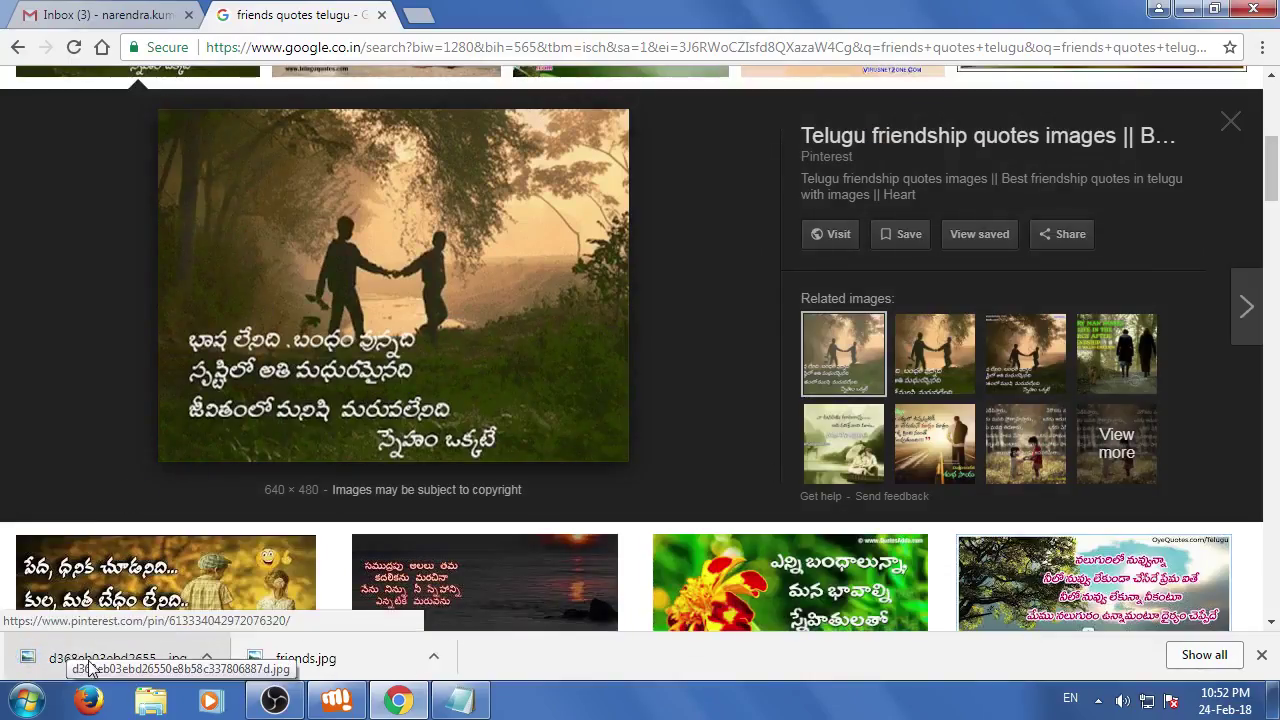
# Close the image search page, open Google Drive from the Gmail inbox and dismiss the list of downloaded files
pyautogui.middleClick(341, 22)
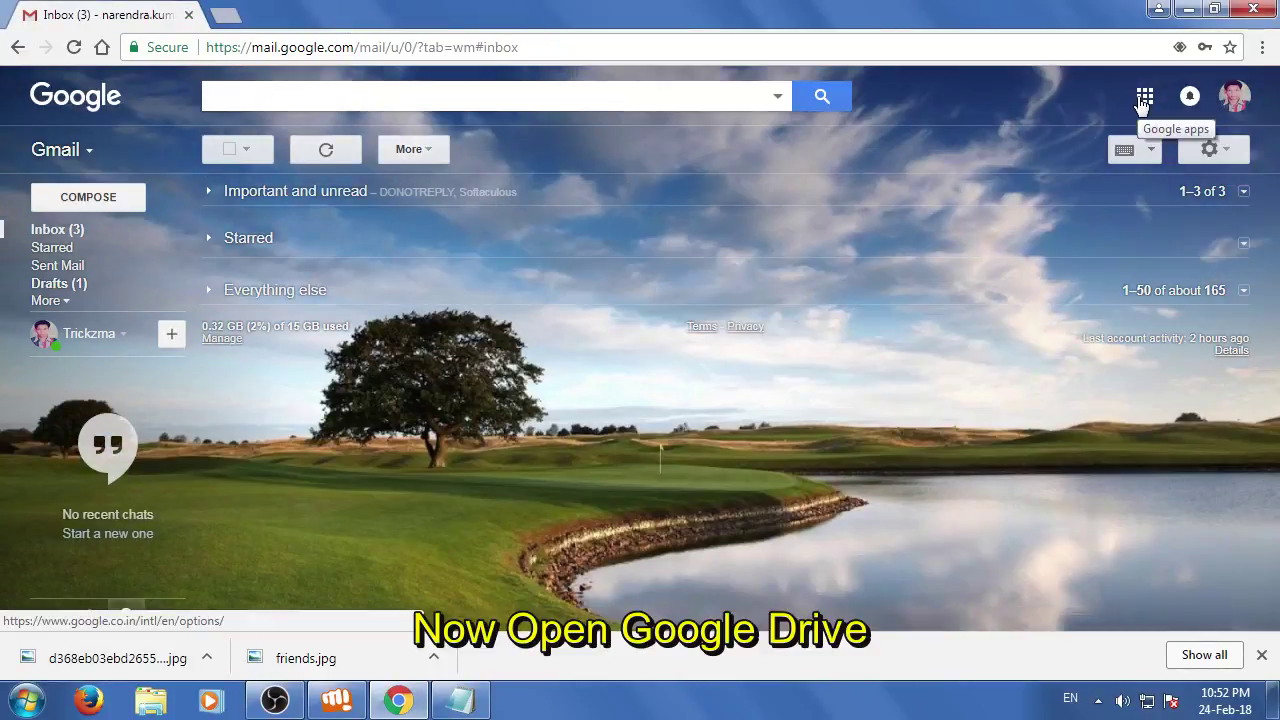
pyautogui.click(1143, 97)
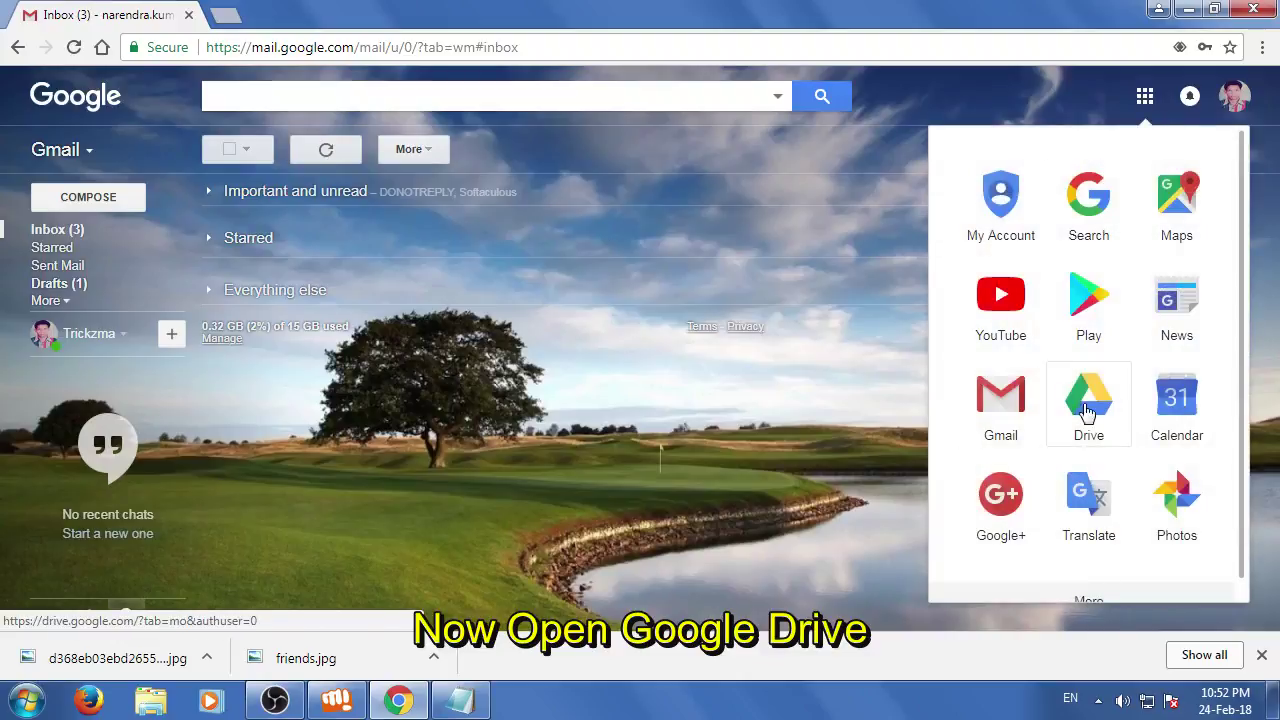
pyautogui.click(1085, 410)
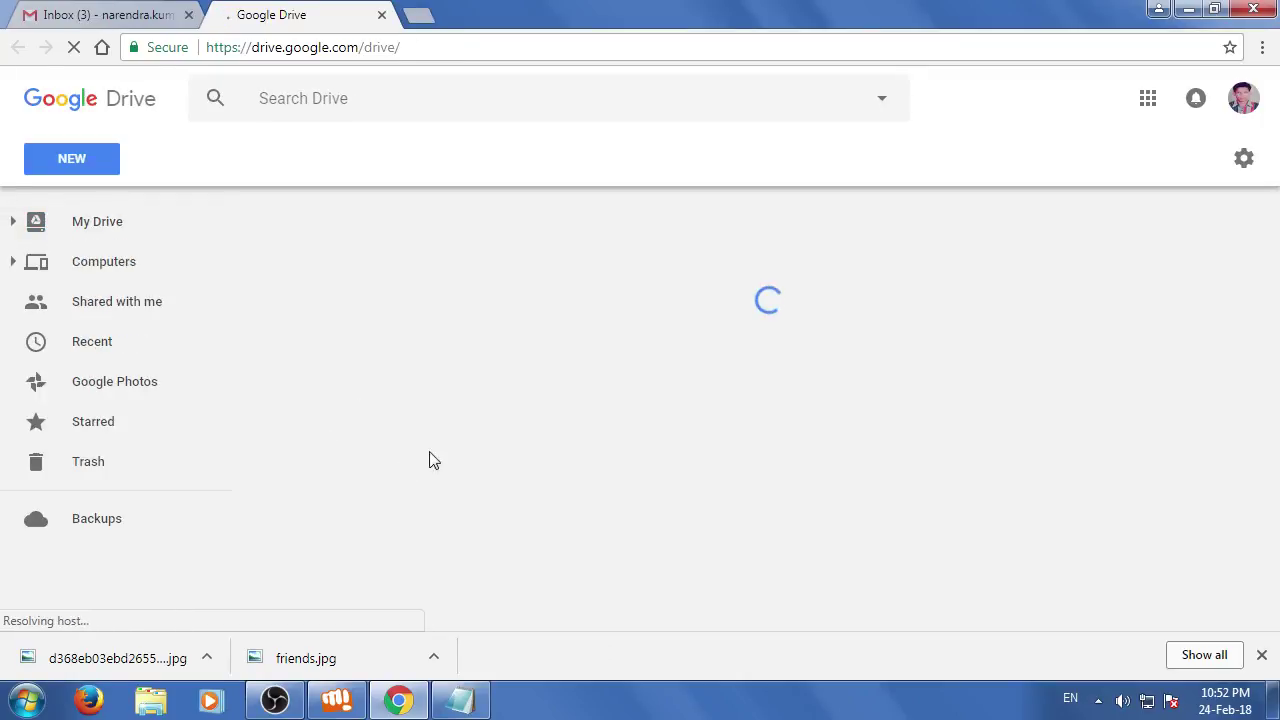
pyautogui.click(1262, 656)
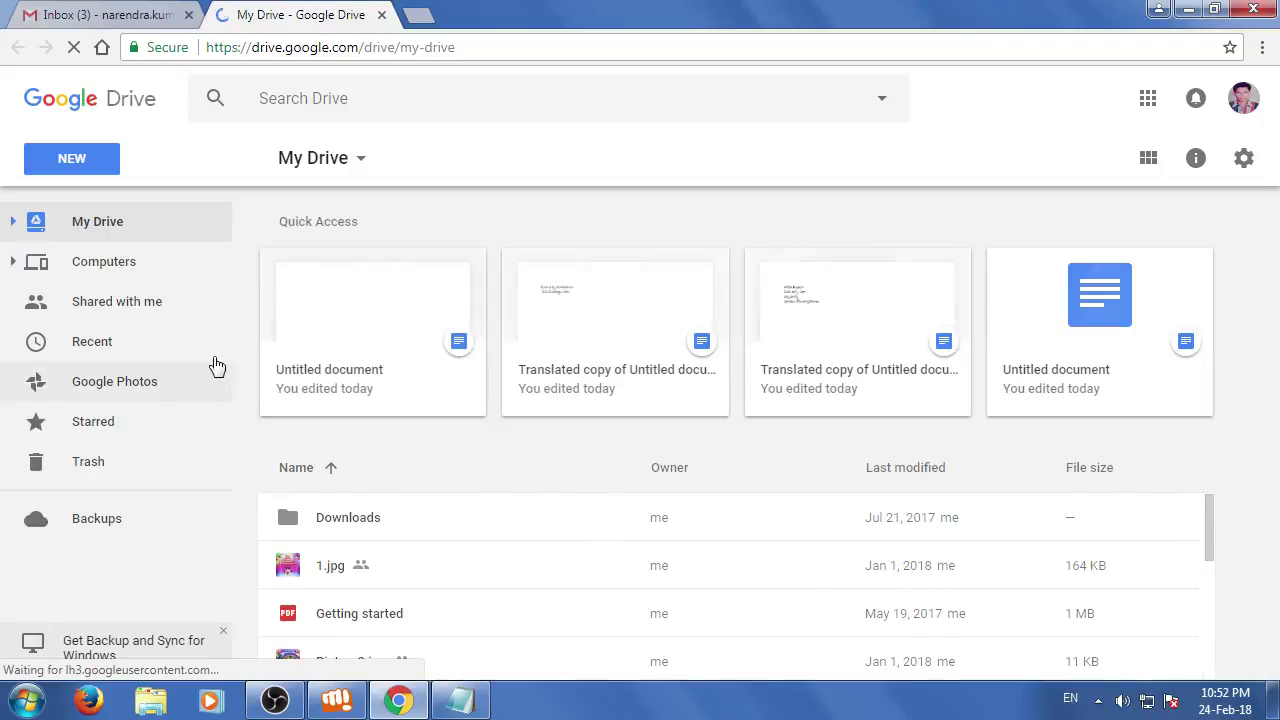
# Upload d368eb03ebd26550e8b58c337806887d and friends from the Desktop to My Drive together and dismiss the notifications
pyautogui.click(293, 160)
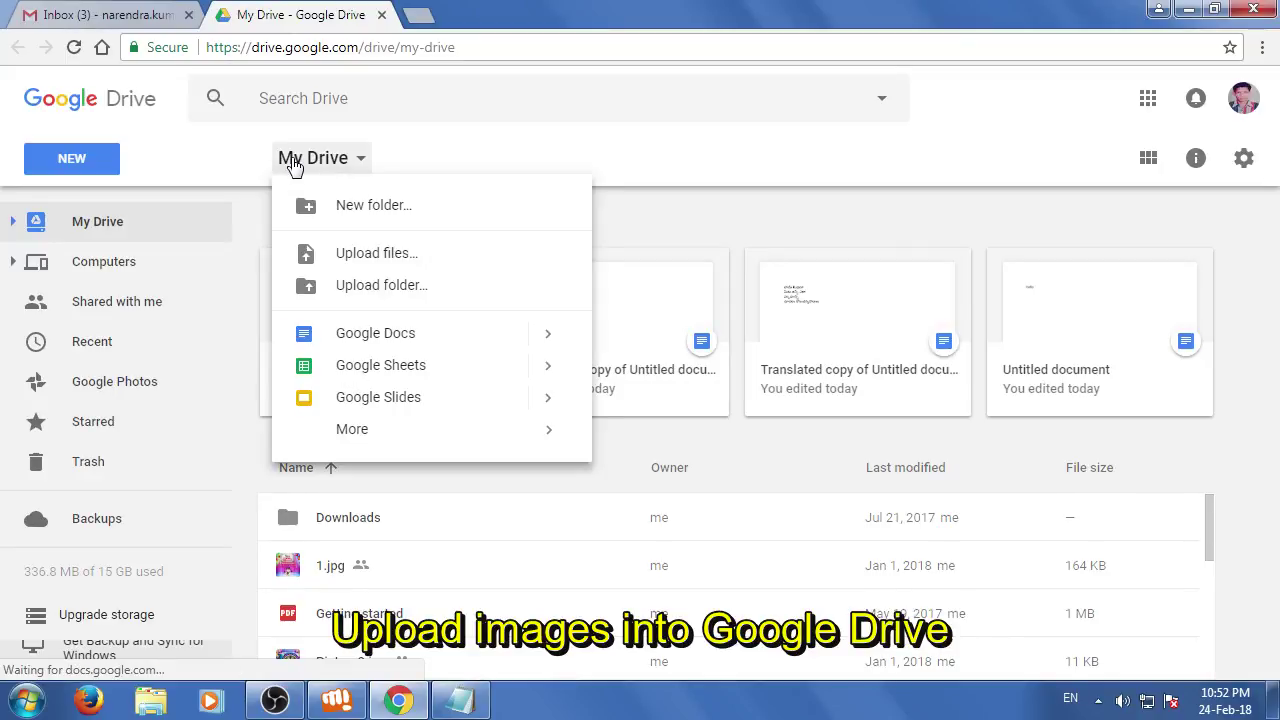
pyautogui.click(388, 258)
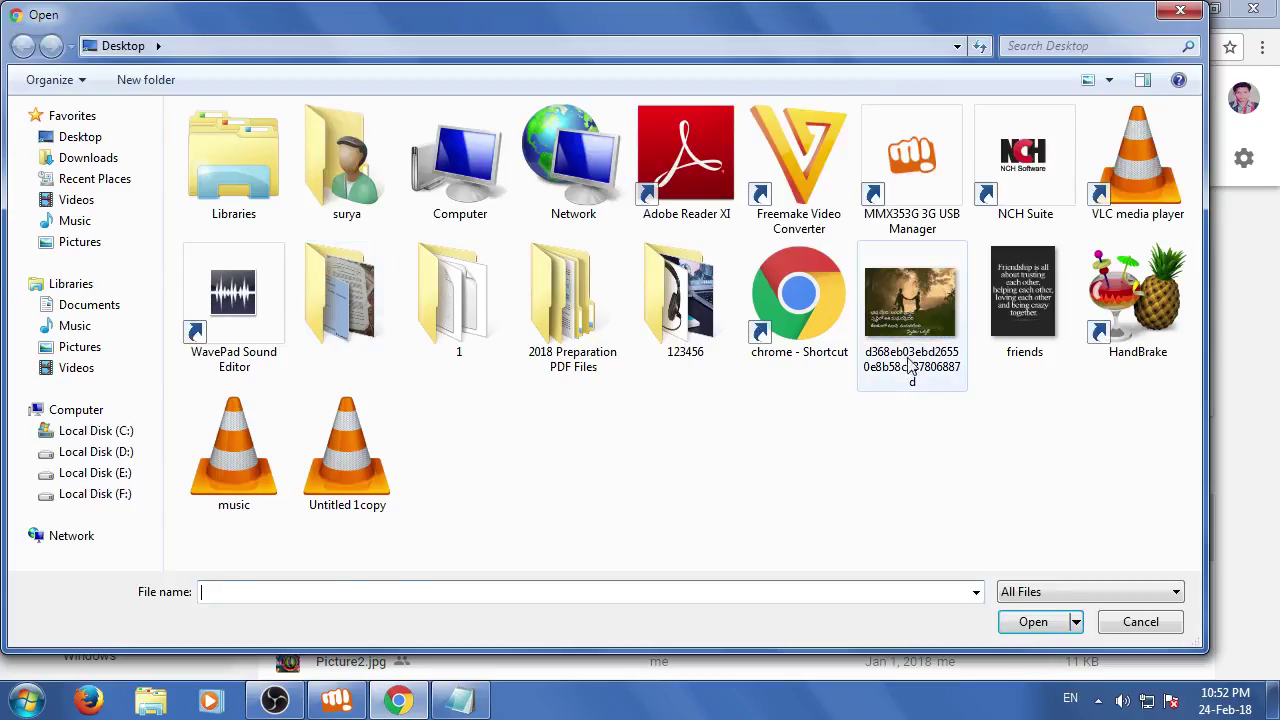
pyautogui.click(912, 320)
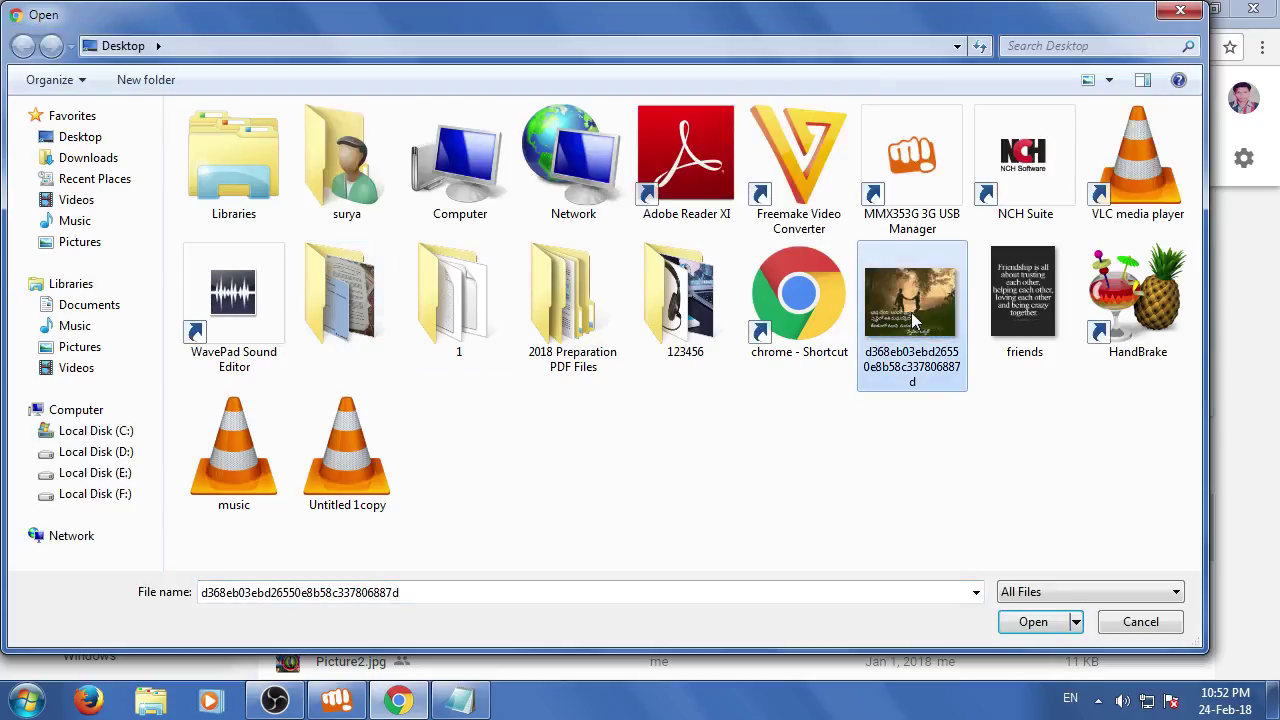
pyautogui.keyDown('ctrl'); pyautogui.click(1020, 300); pyautogui.keyUp('ctrl')
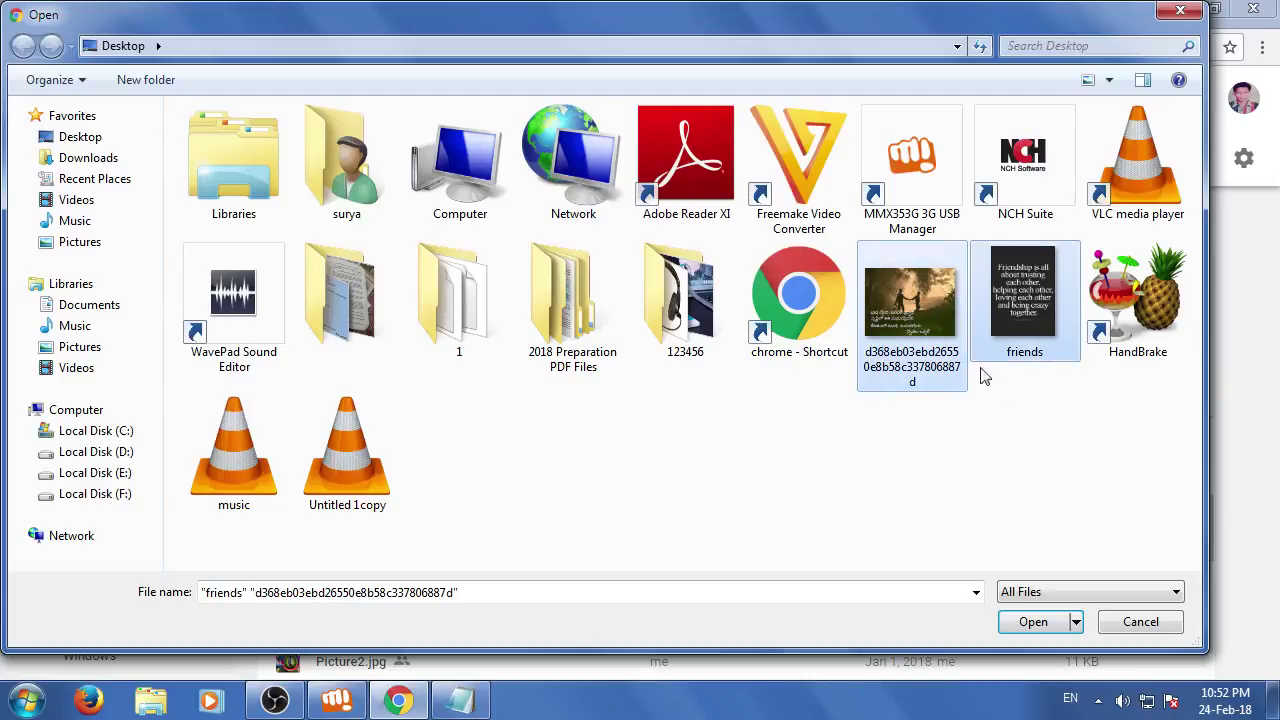
pyautogui.click(1031, 622)
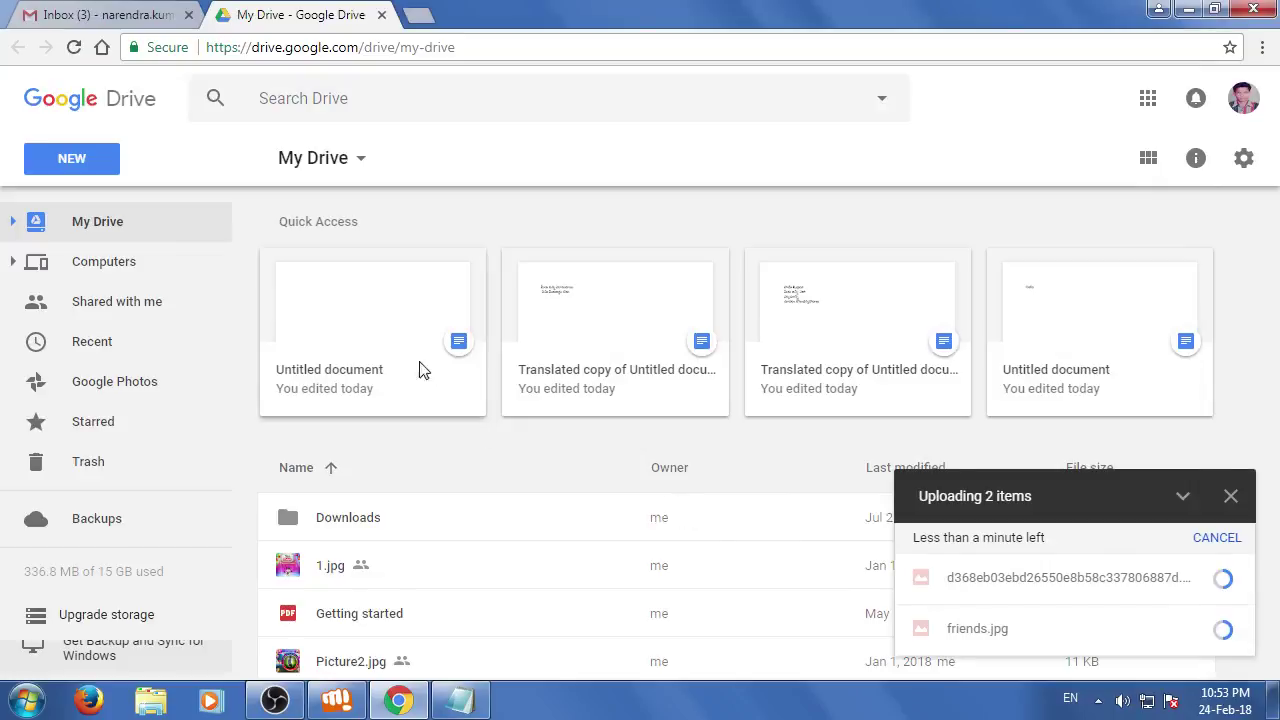
pyautogui.click(1230, 526)
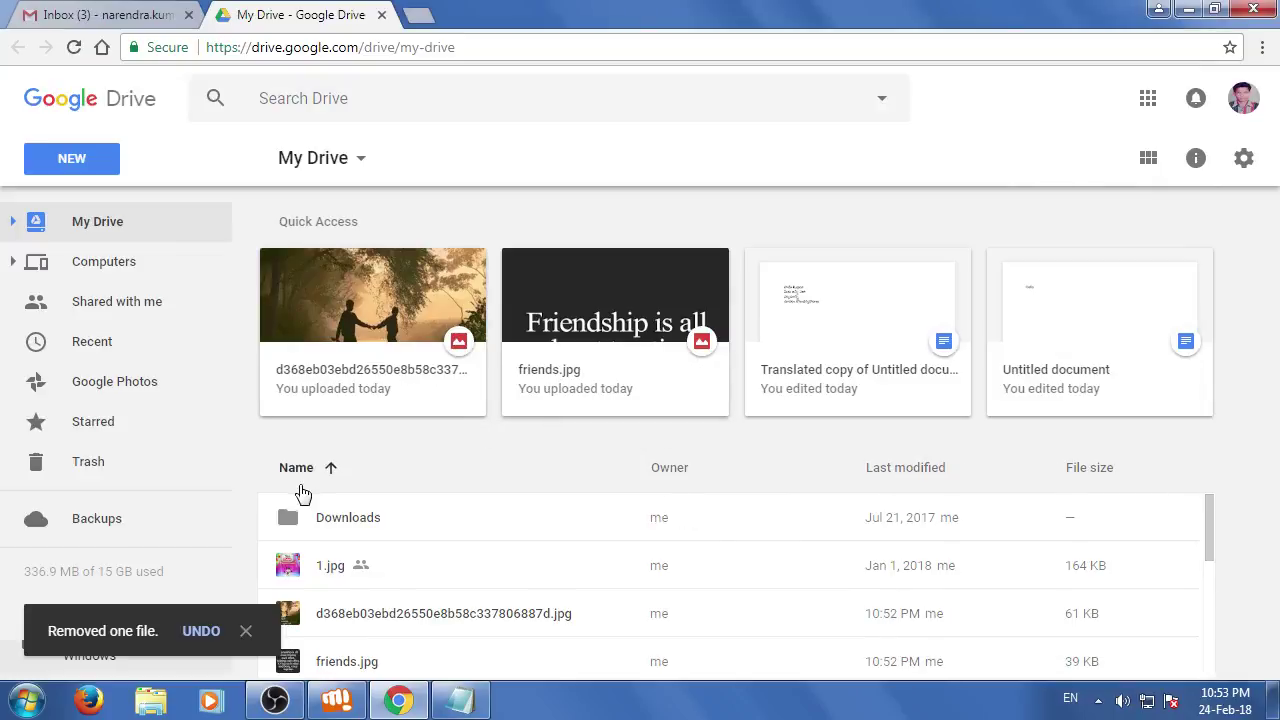
pyautogui.click(245, 630)
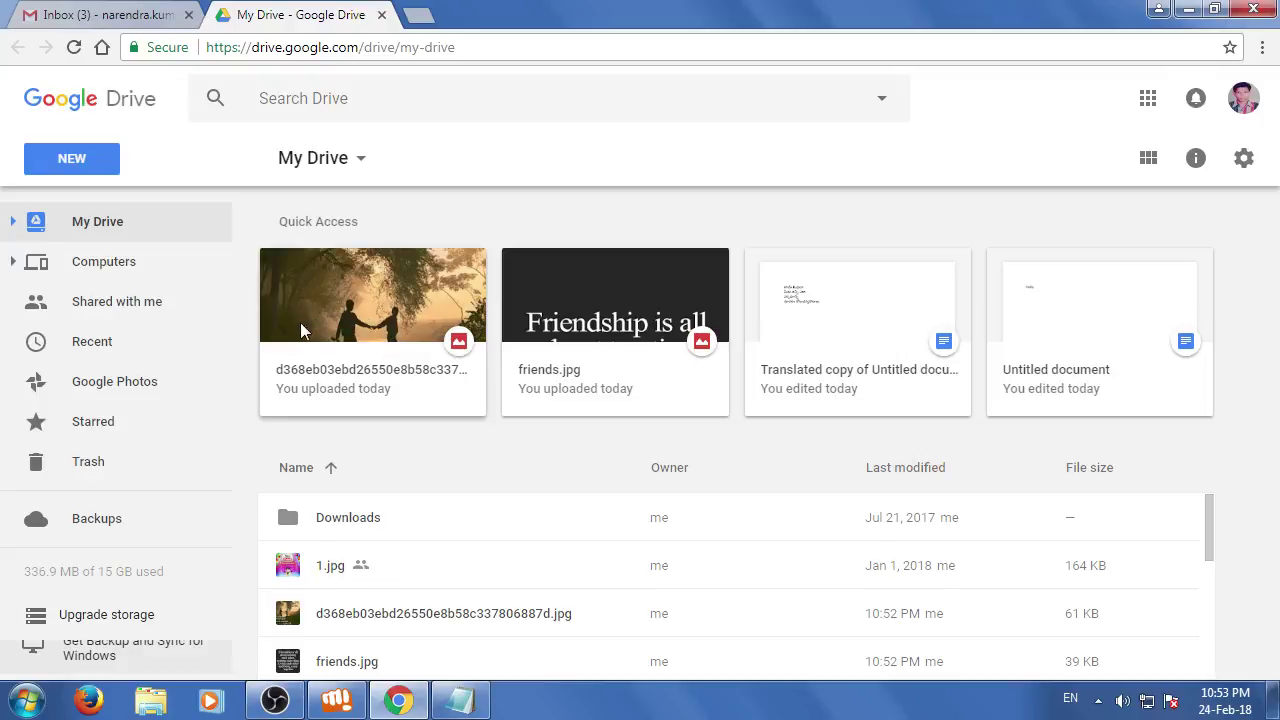
# Open friends.jpg from Quick Access with Google Docs
pyautogui.click(590, 308)
pyautogui.rightClick(590, 308)
pyautogui.moveTo(593, 308)
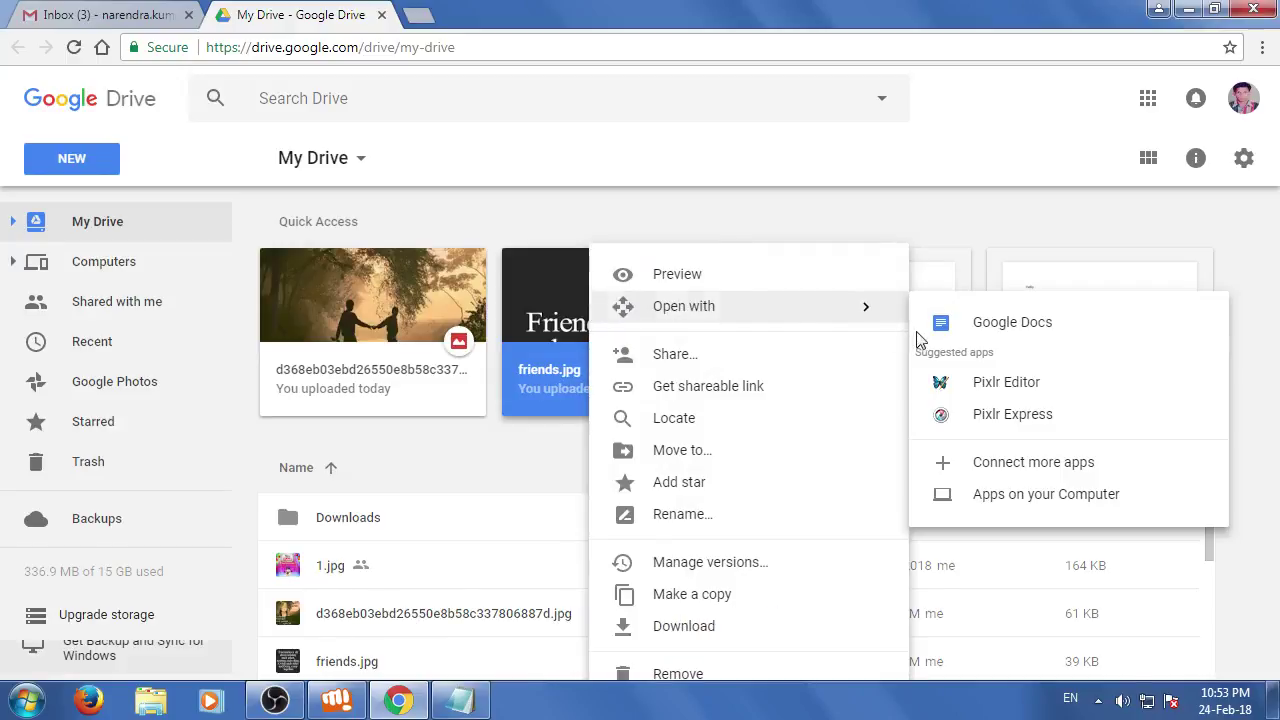
pyautogui.click(1036, 300)
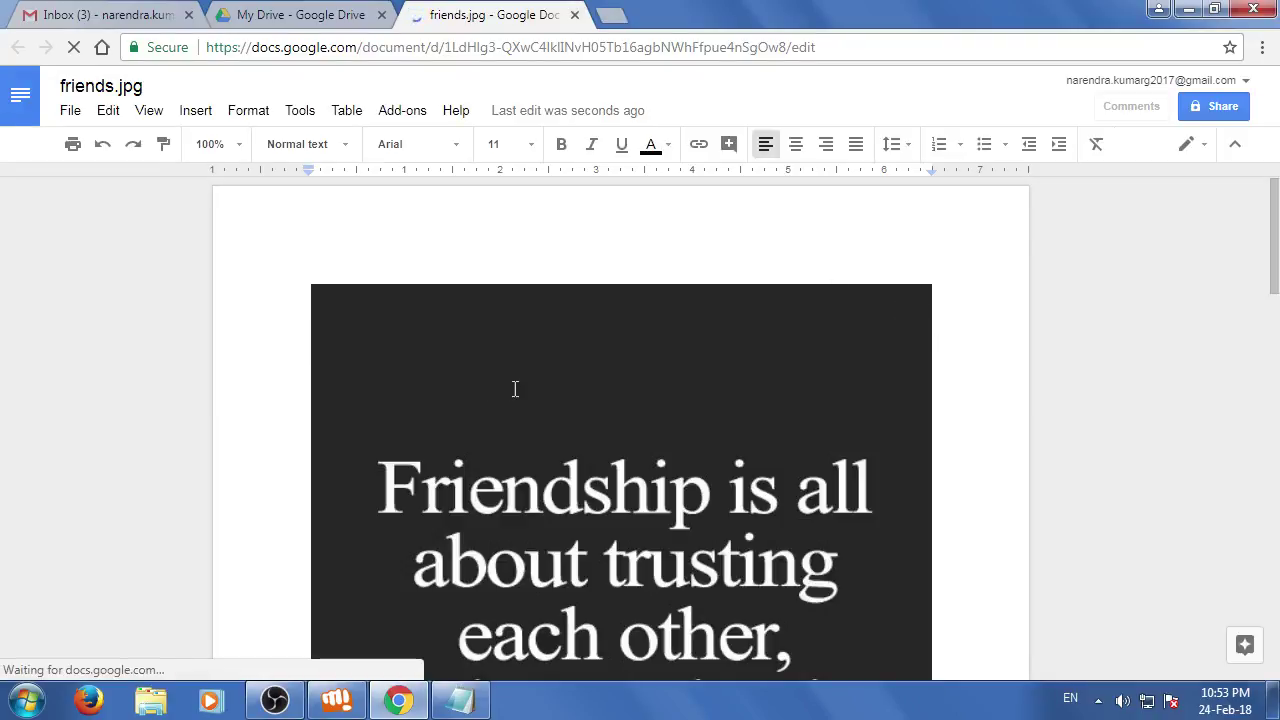
# Compare the extracted text on the second page of the friends.jpg document with the wording in the quote image
pyautogui.scroll(-3, 1030, 447)
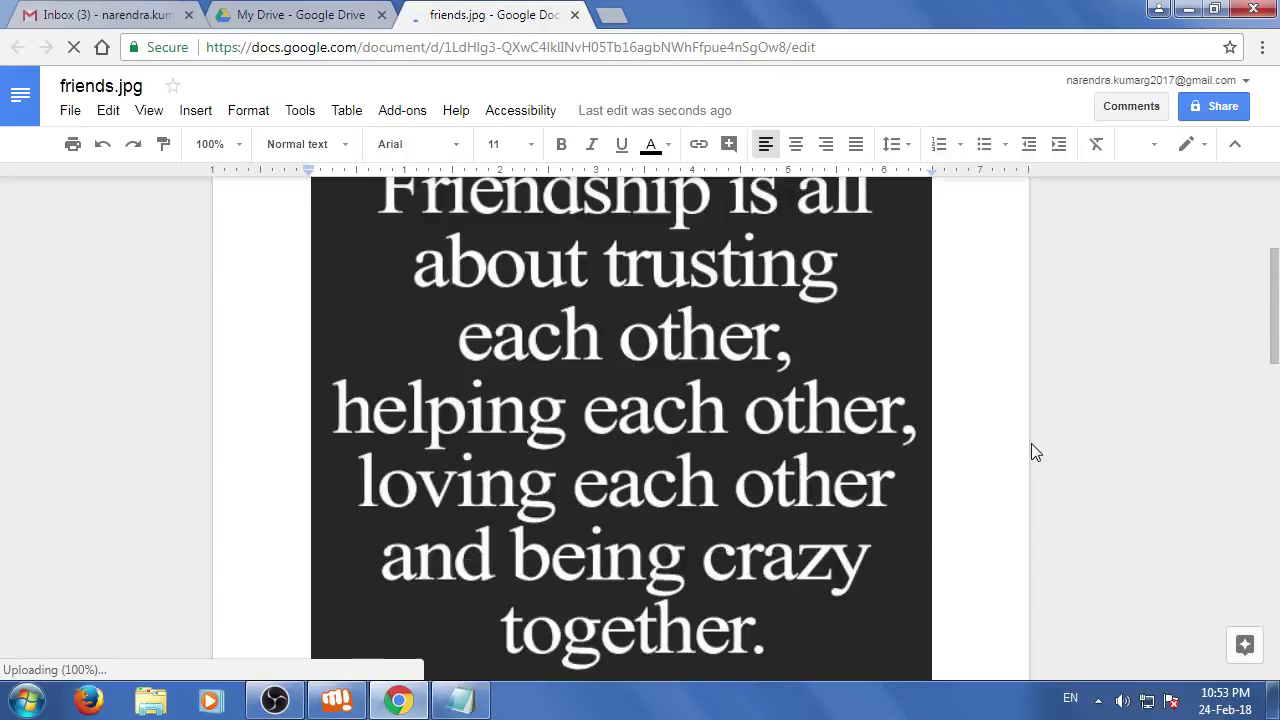
pyautogui.scroll(-10, 1031, 443)
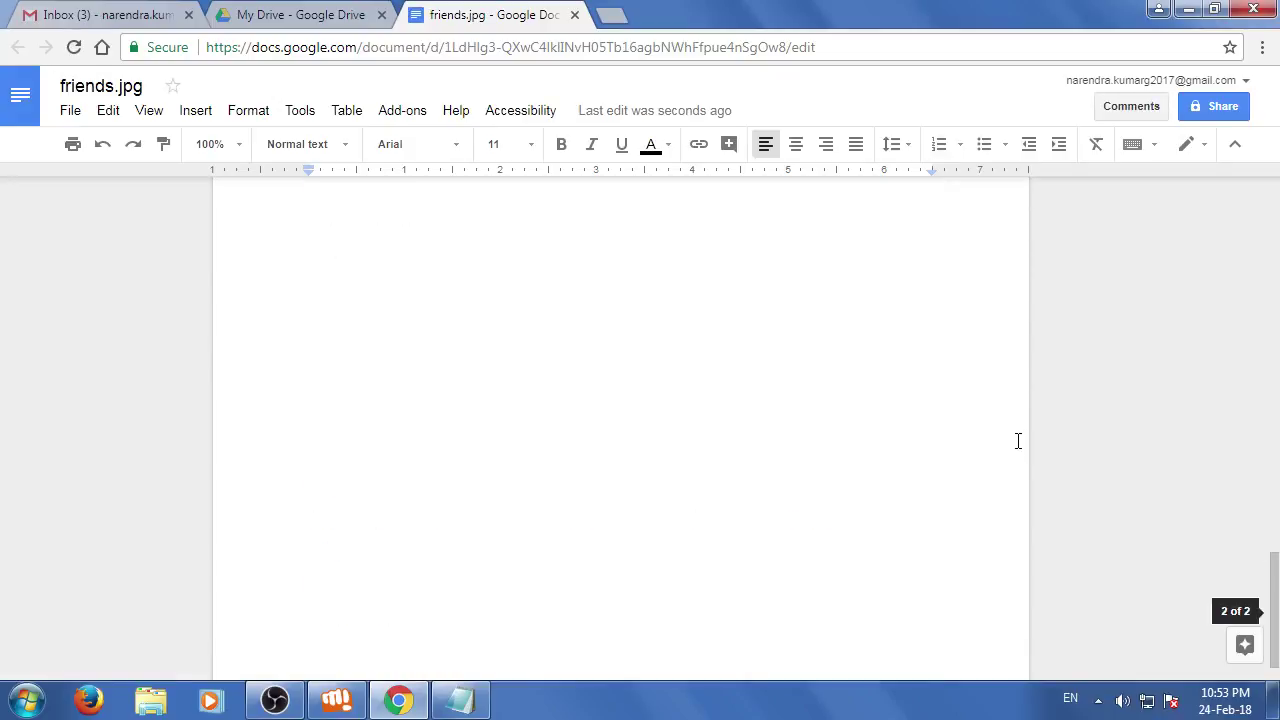
pyautogui.scroll(5, 1018, 441)
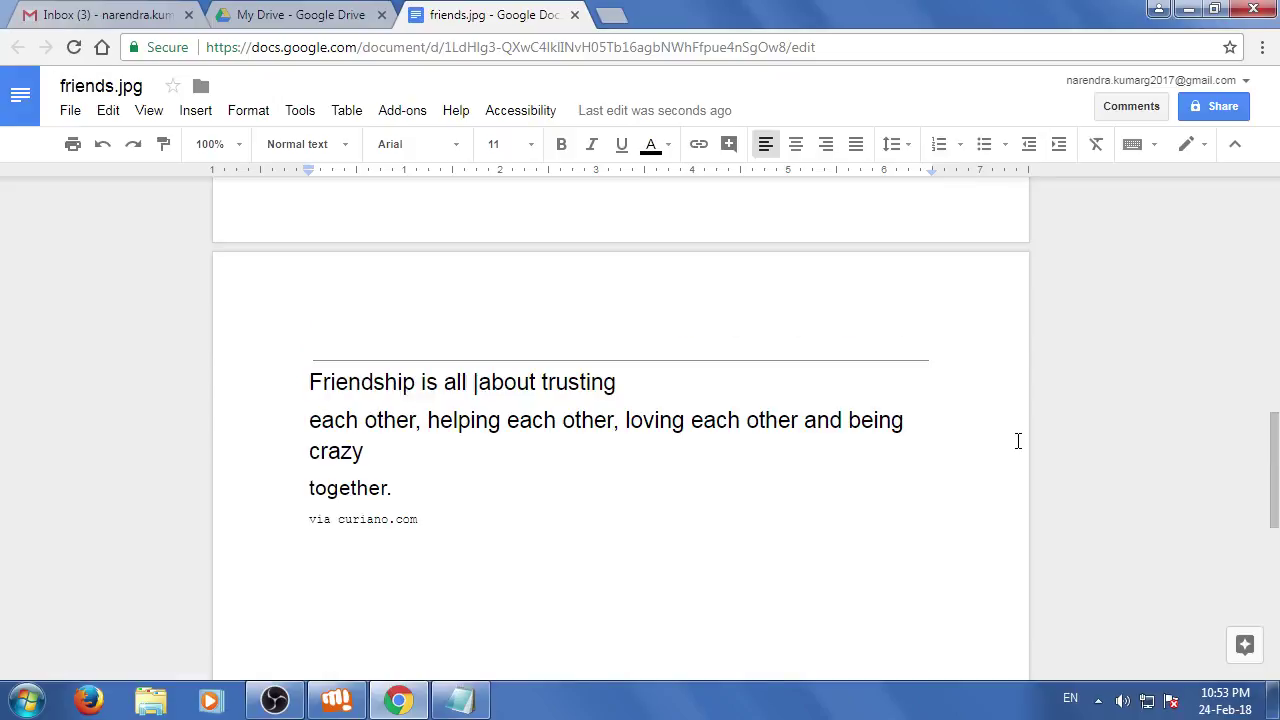
pyautogui.scroll(7, 1016, 443)
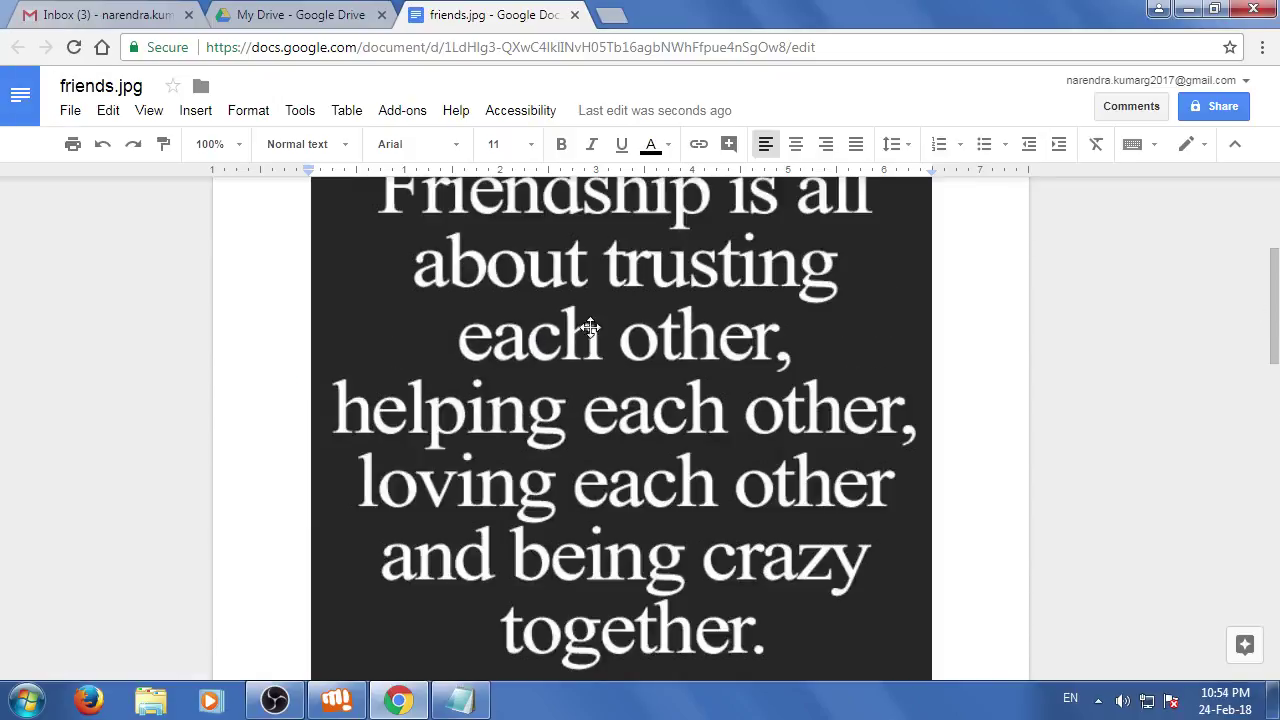
pyautogui.scroll(2, 607, 376)
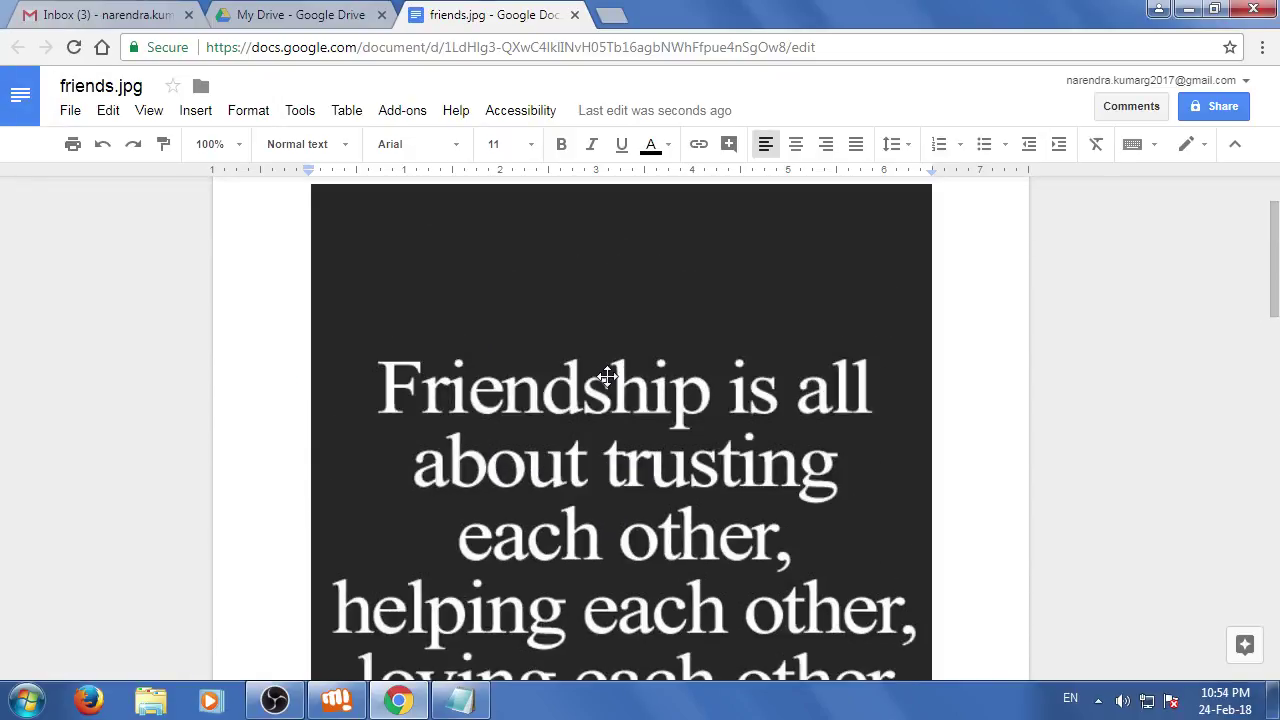
pyautogui.scroll(-10, 607, 376)
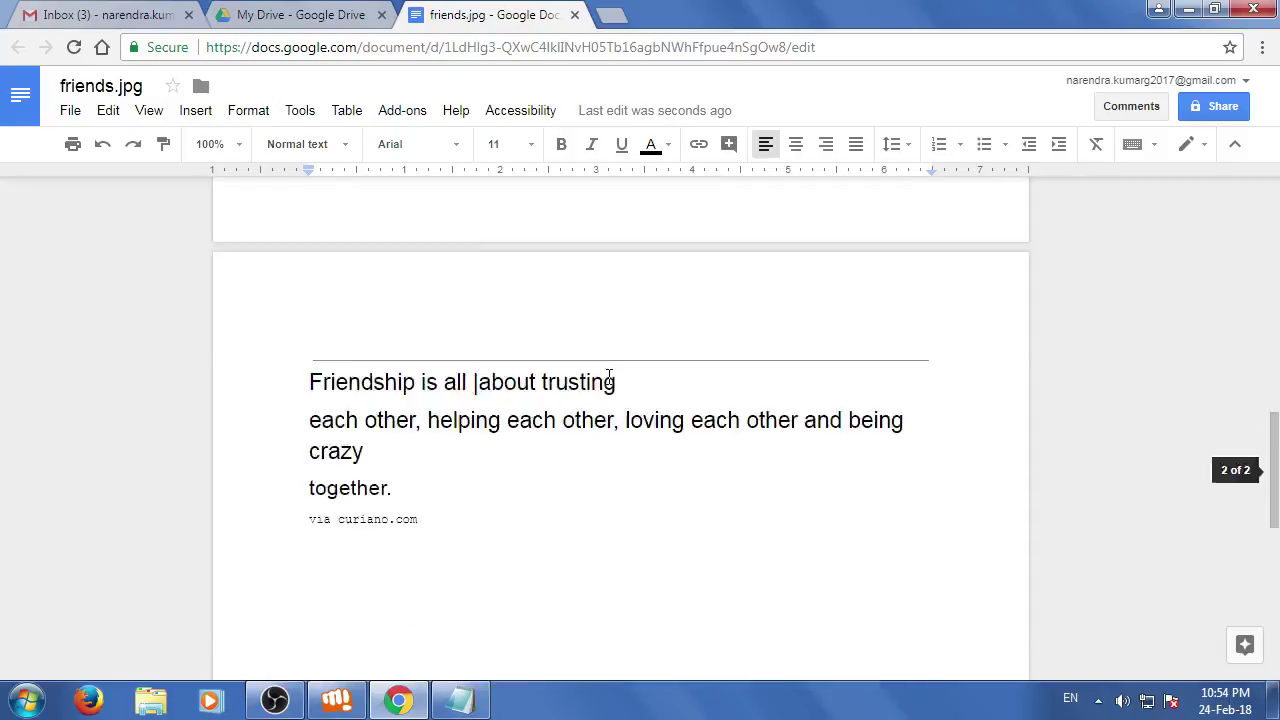
pyautogui.scroll(1, 539, 365)
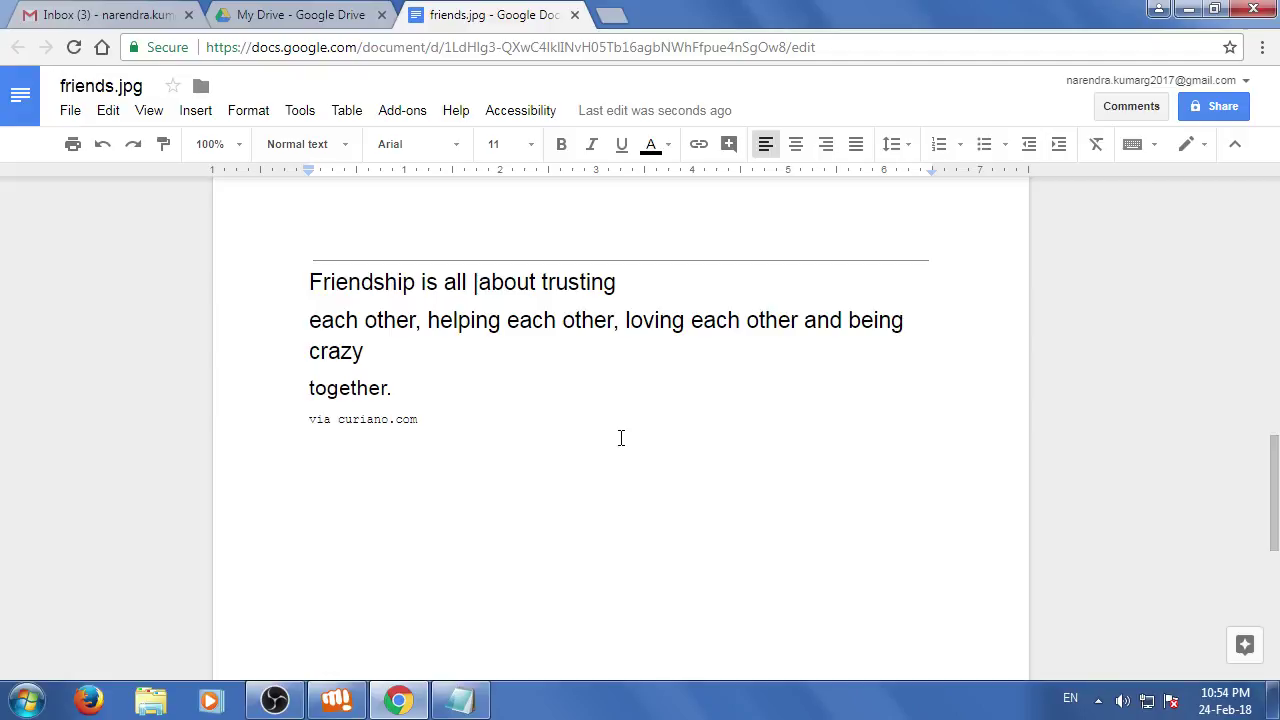
pyautogui.scroll(5, 620, 436)
pyautogui.scroll(2, 622, 437)
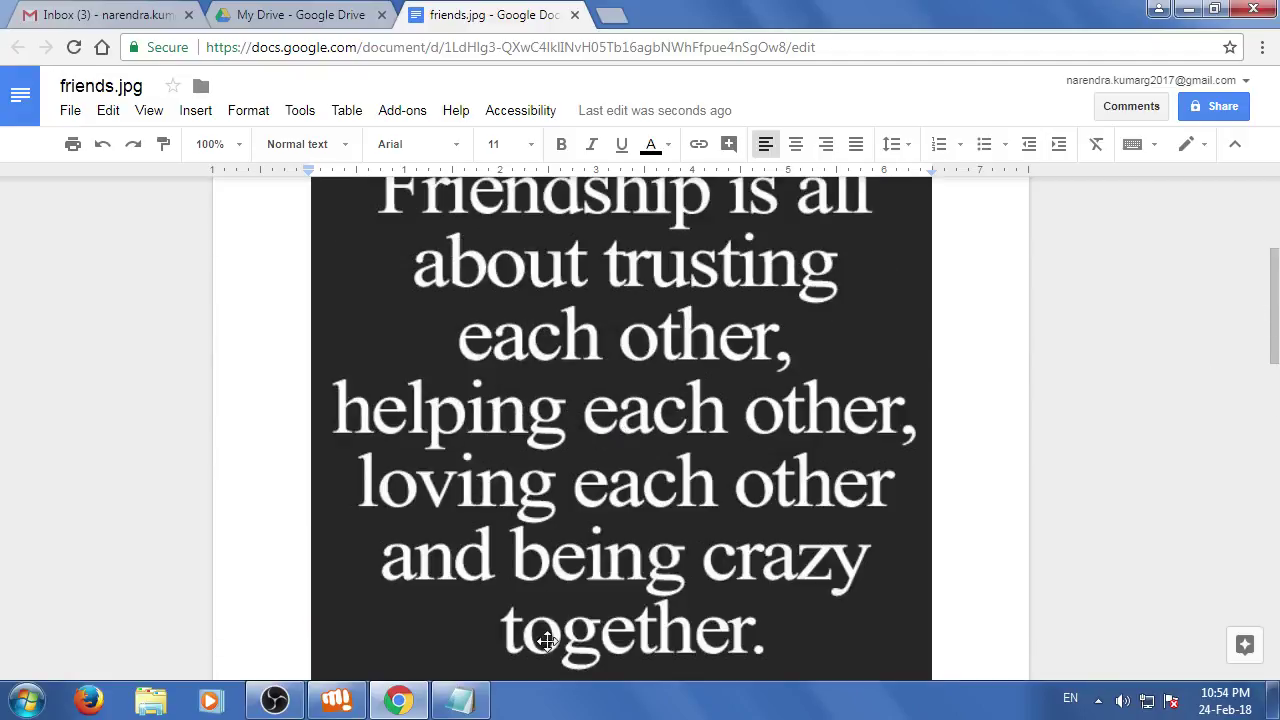
pyautogui.scroll(-2, 737, 620)
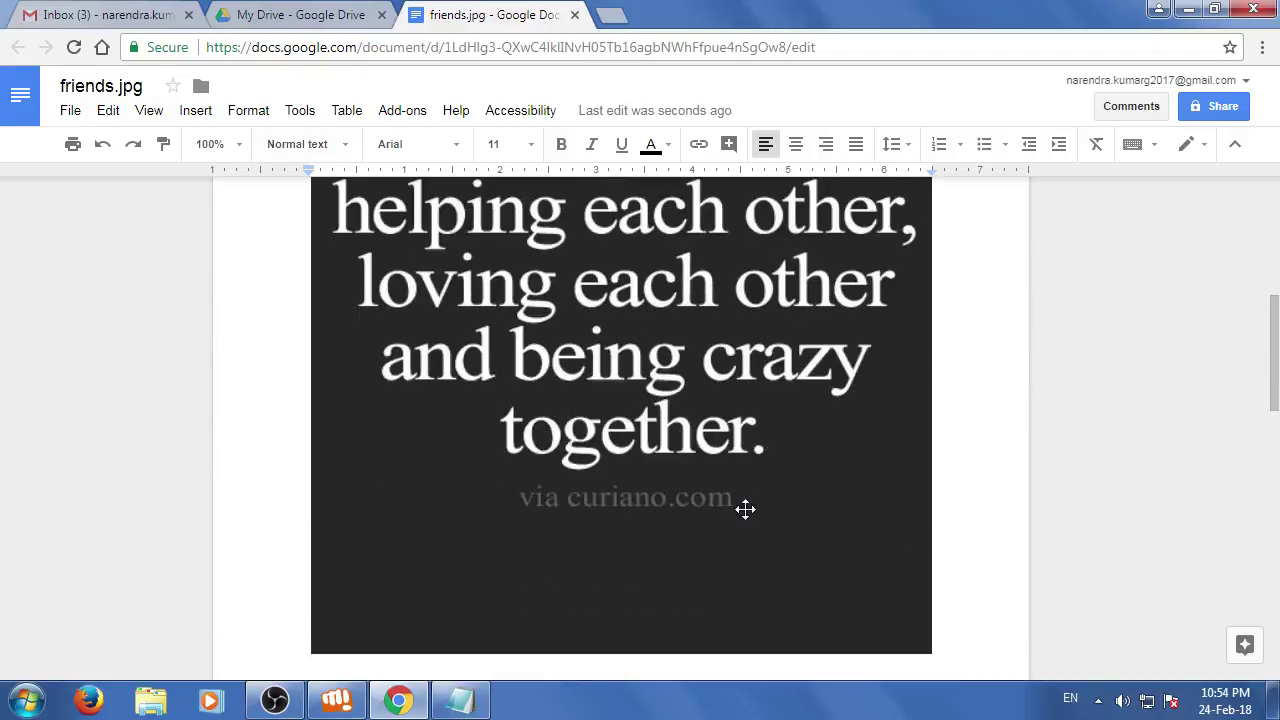
# Delete the quote image and the "via curiano.com" line from the document
pyautogui.scroll(-3, 671, 423)
pyautogui.click(616, 336)
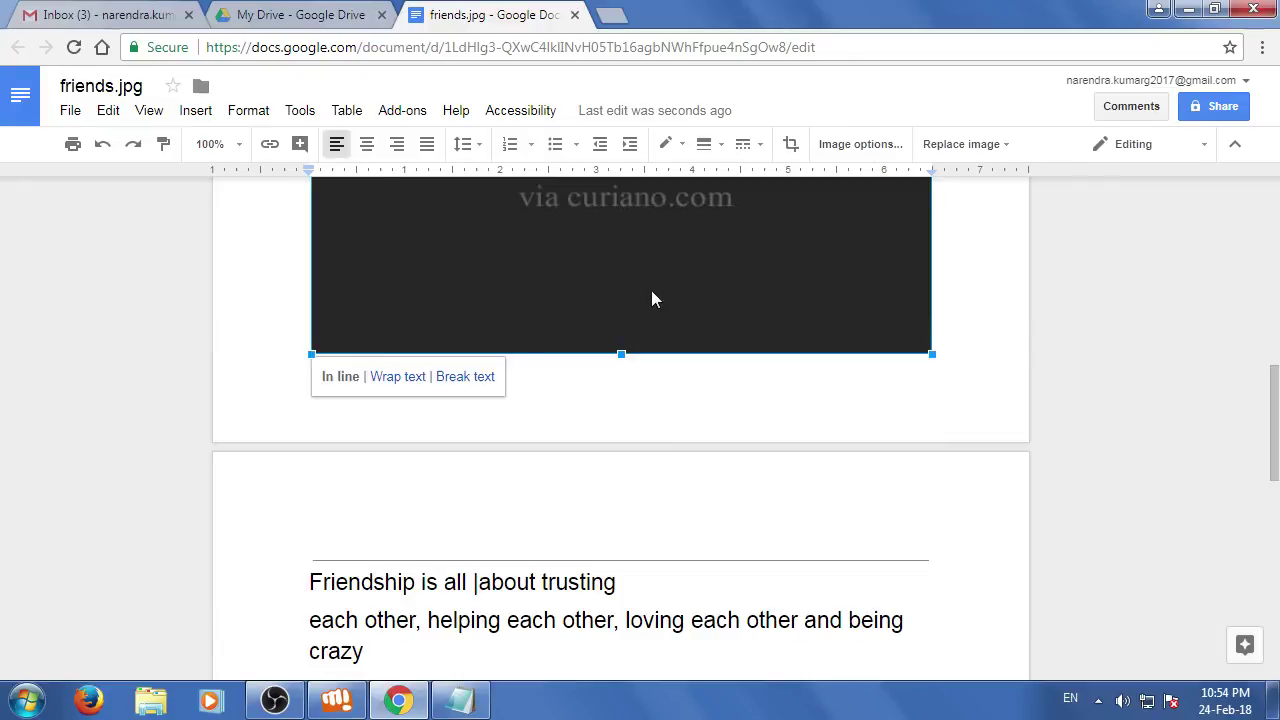
pyautogui.press('Delete')
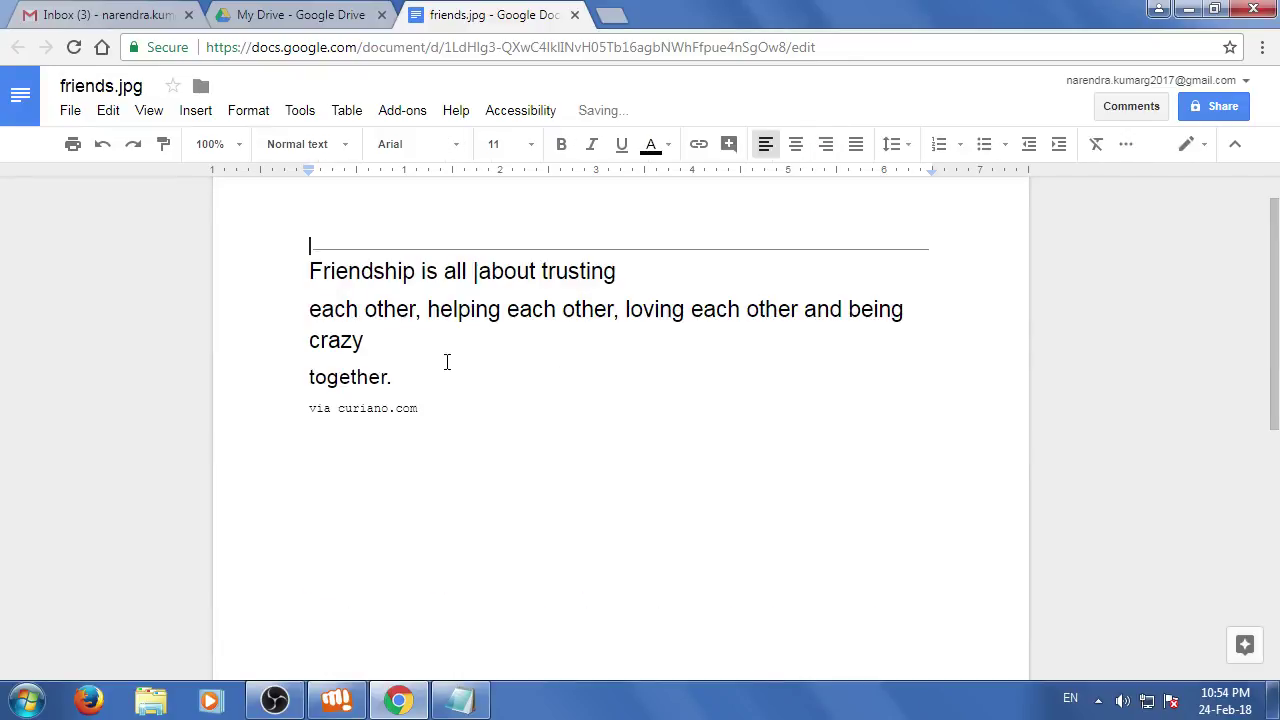
pyautogui.moveTo(428, 415); pyautogui.dragTo(254, 409)
pyautogui.press('Delete')
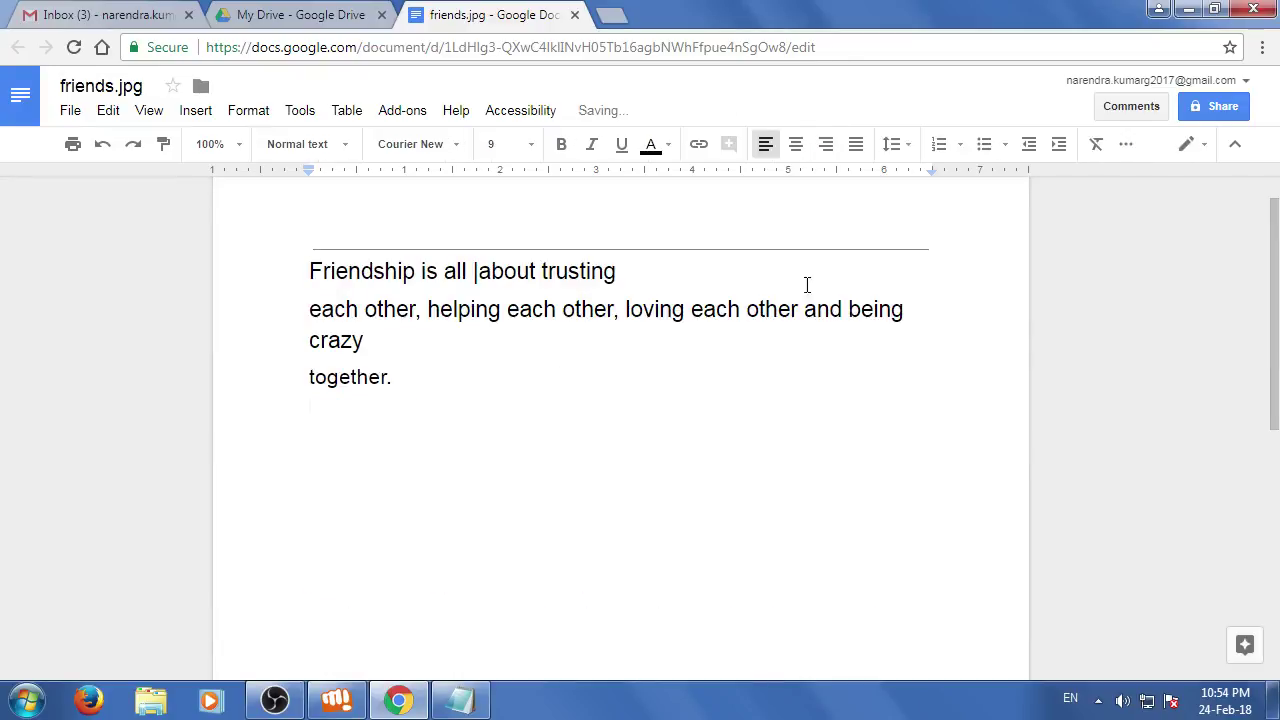
# Remove the horizontal line above the extracted friendship quote
pyautogui.click(890, 251)
pyautogui.press('Delete')
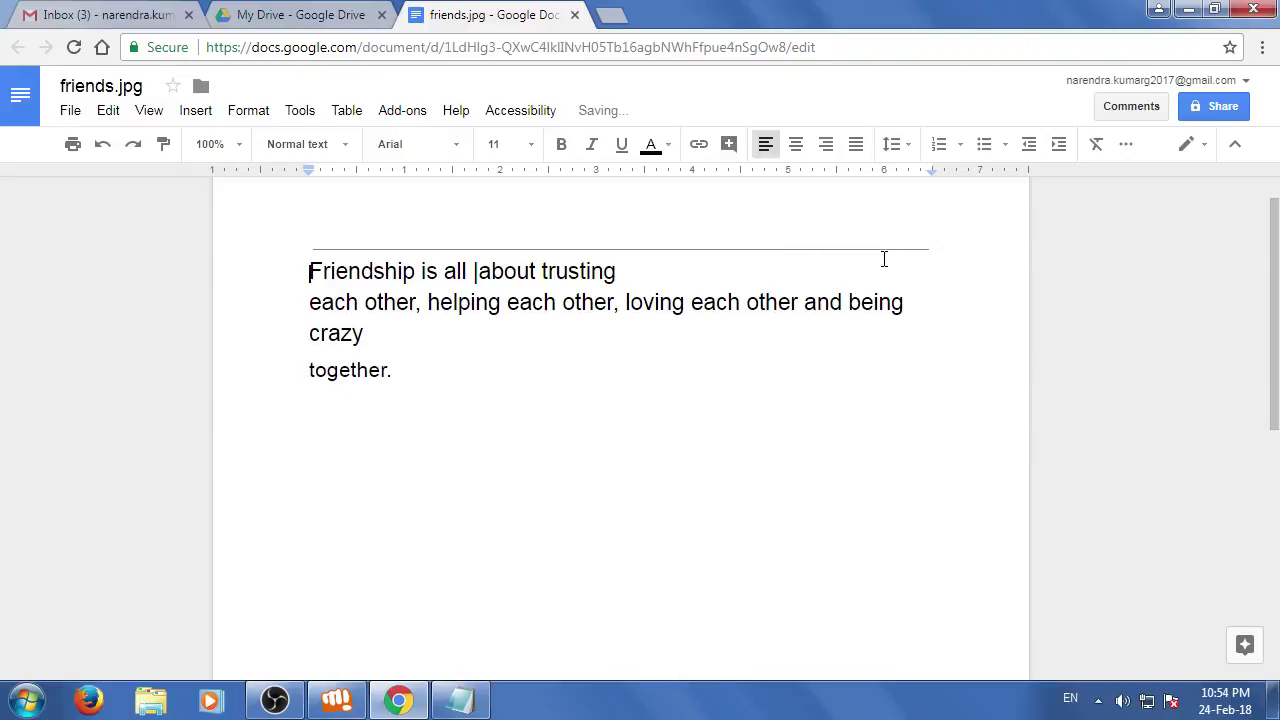
pyautogui.press('BackSpace')
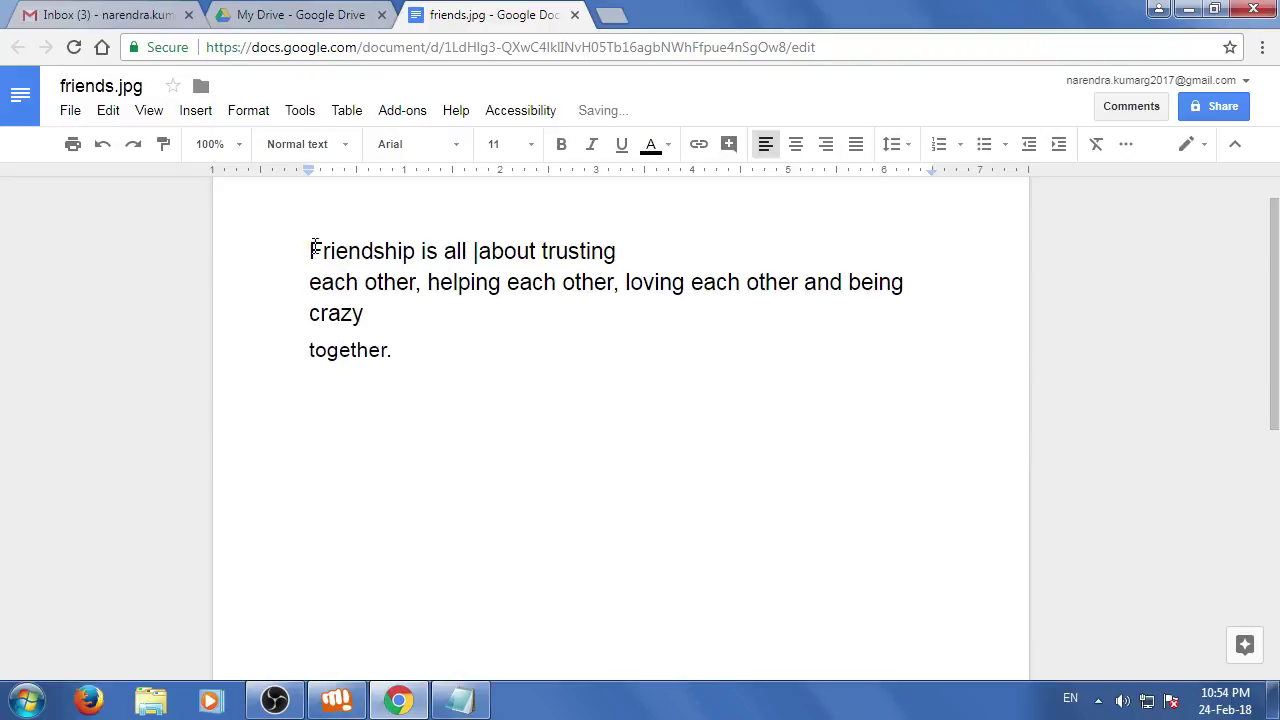
# Select the whole extracted quote to check that it is selectable text, deselect it and close the friends.jpg document
pyautogui.moveTo(312, 251); pyautogui.dragTo(434, 356)
pyautogui.click(415, 428)
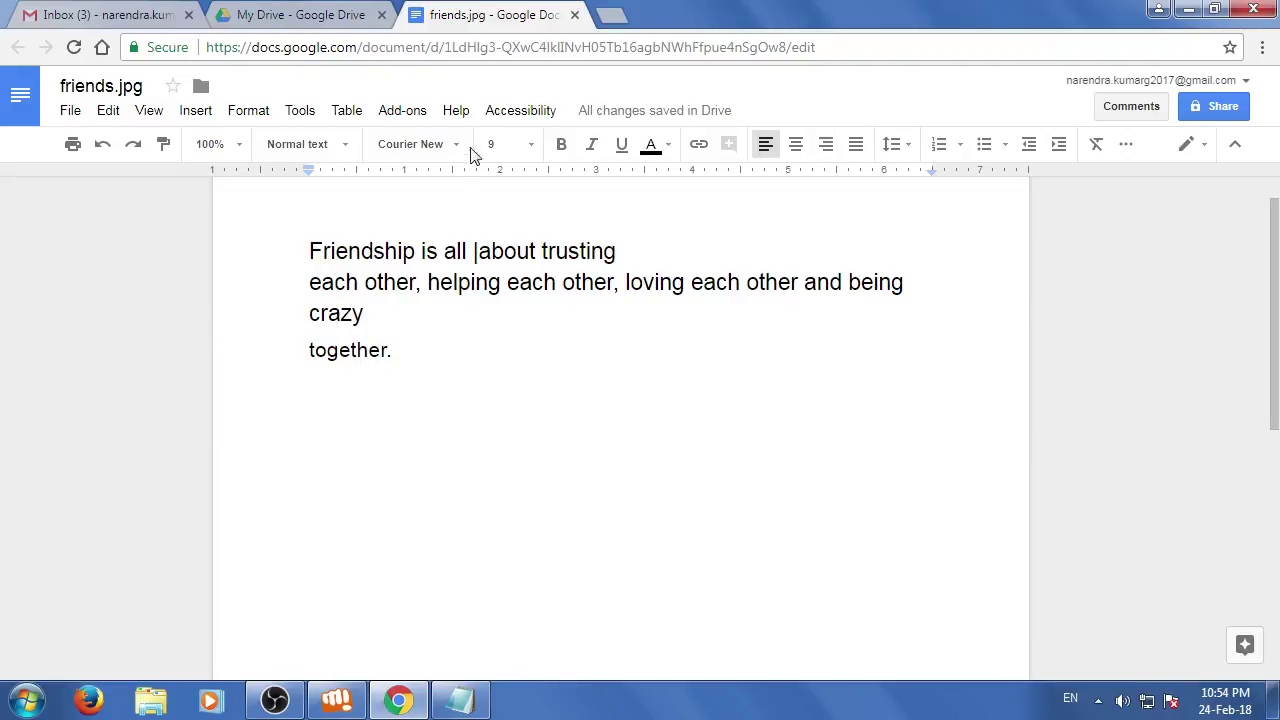
pyautogui.click(575, 15)
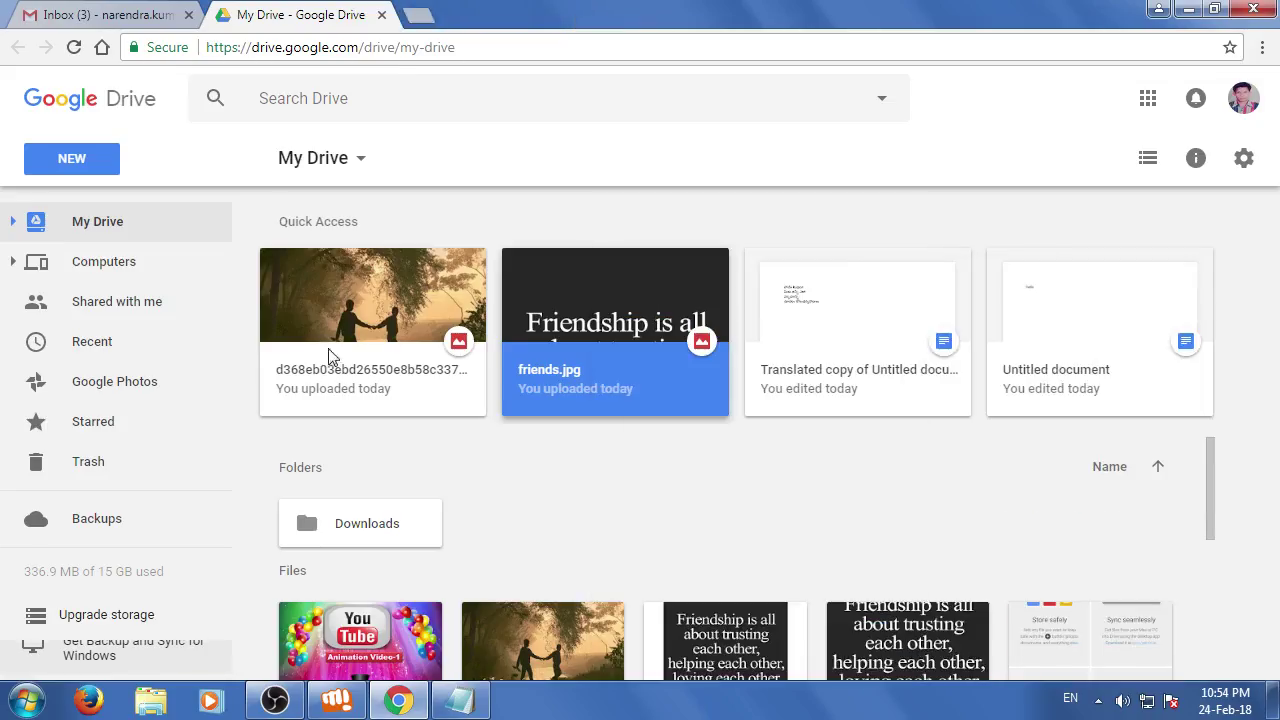
# Open the uploaded Telugu quote image with the two silhouetted people from Quick Access with Google Docs
pyautogui.click(365, 323)
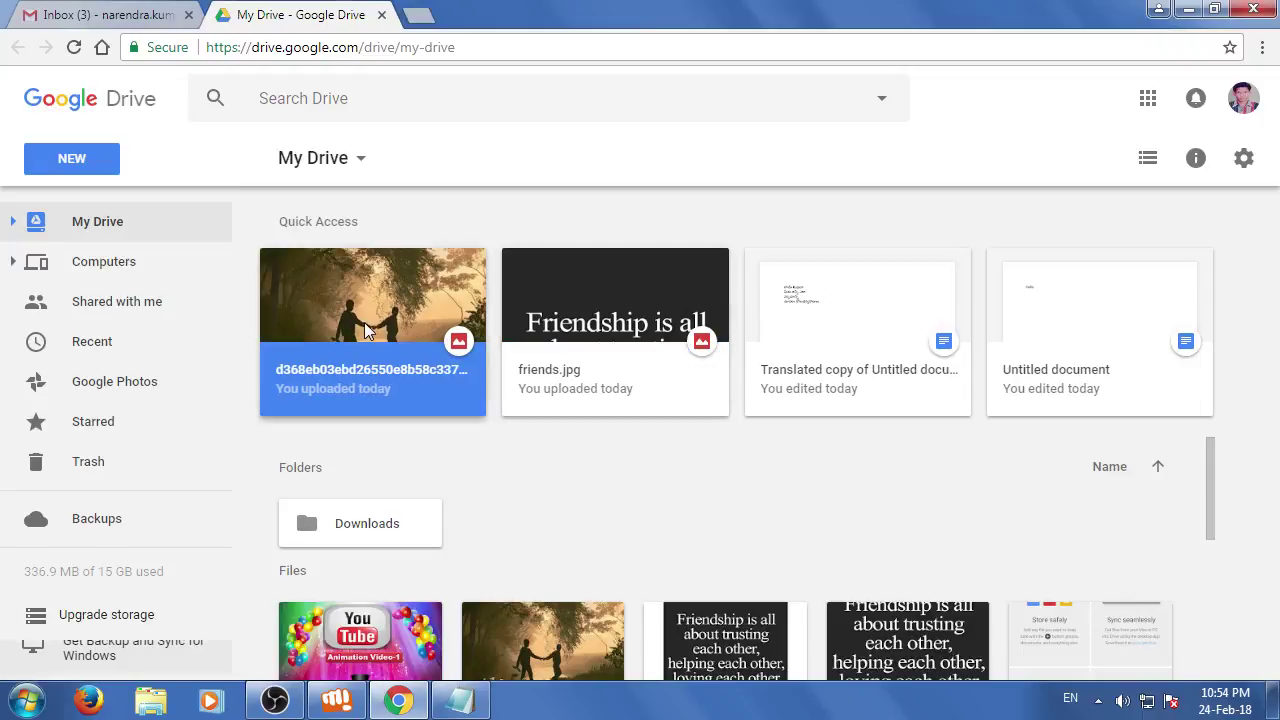
pyautogui.rightClick(364, 322)
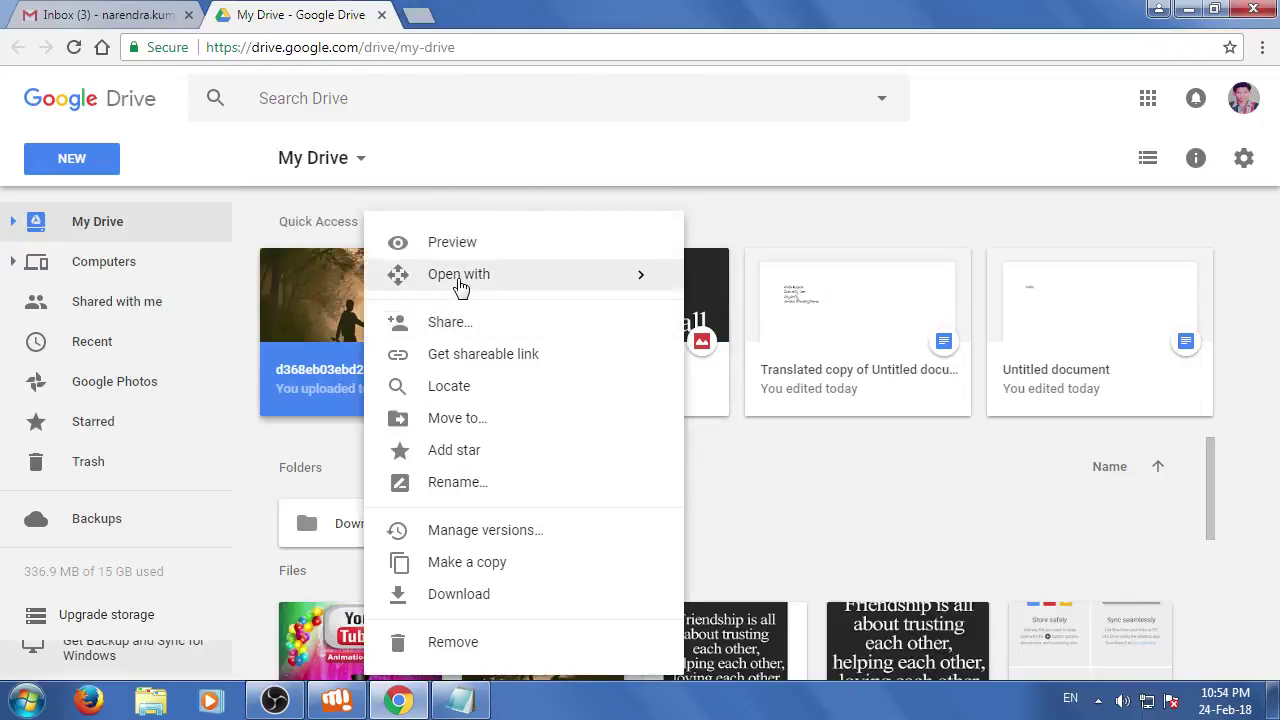
pyautogui.moveTo(460, 285)
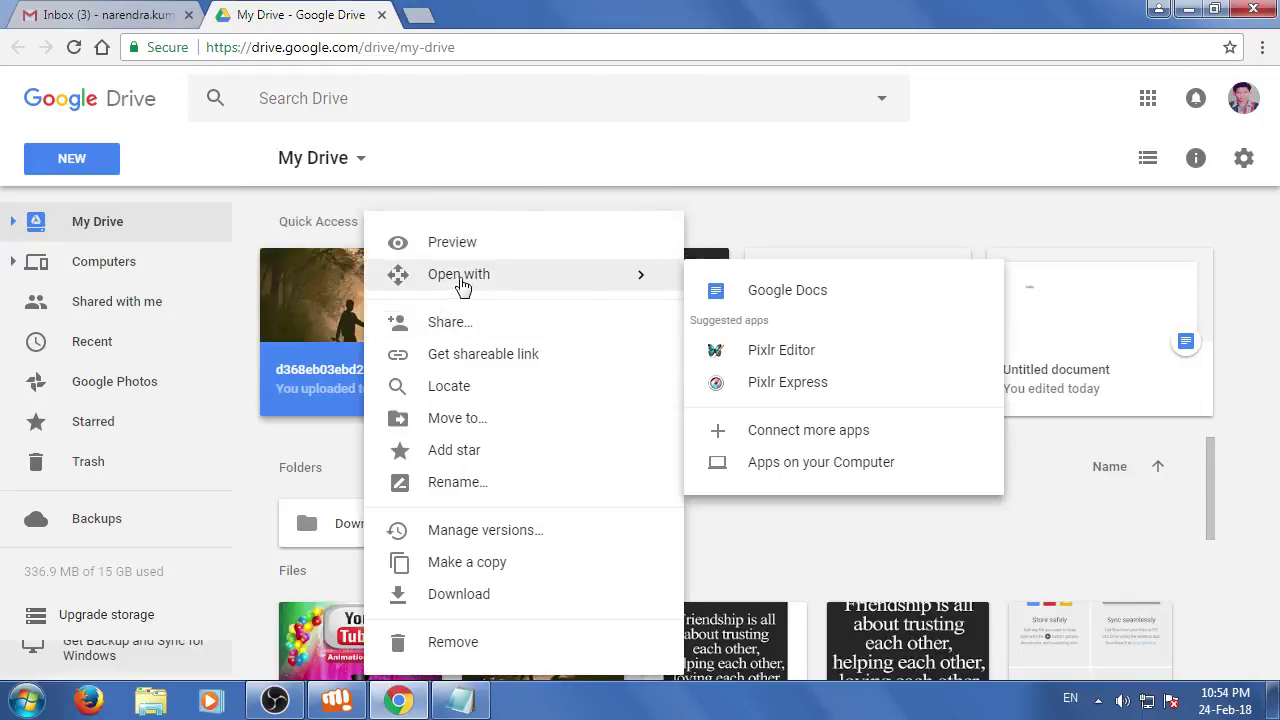
pyautogui.click(741, 294)
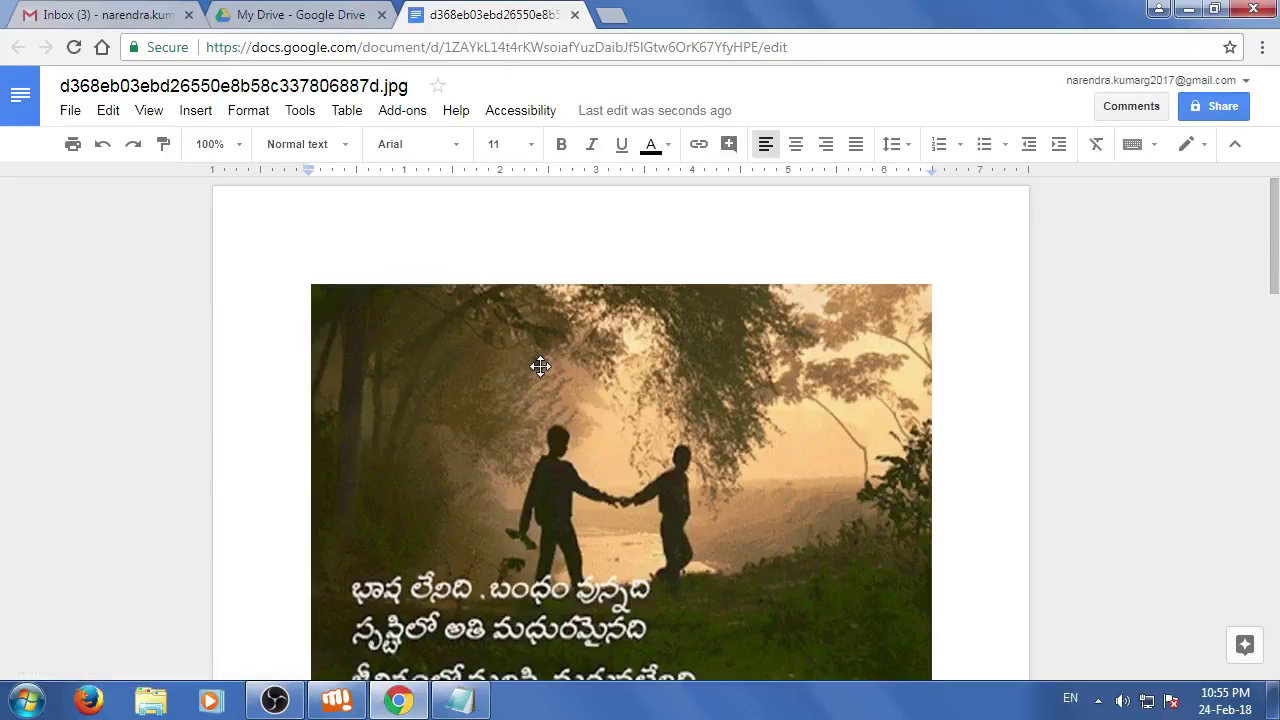
# Compare the extracted Telugu text with the quote image and delete the image from the document
pyautogui.scroll(-4, 540, 366)
pyautogui.scroll(-10, 540, 380)
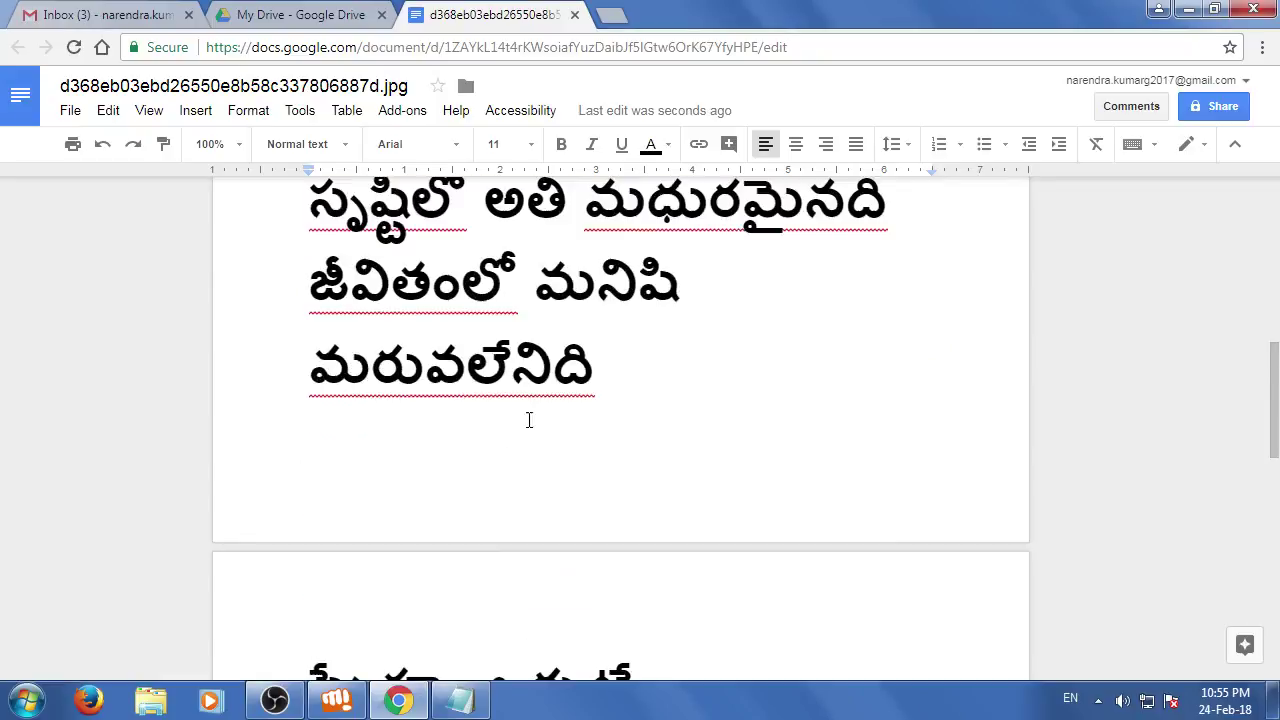
pyautogui.scroll(10, 497, 393)
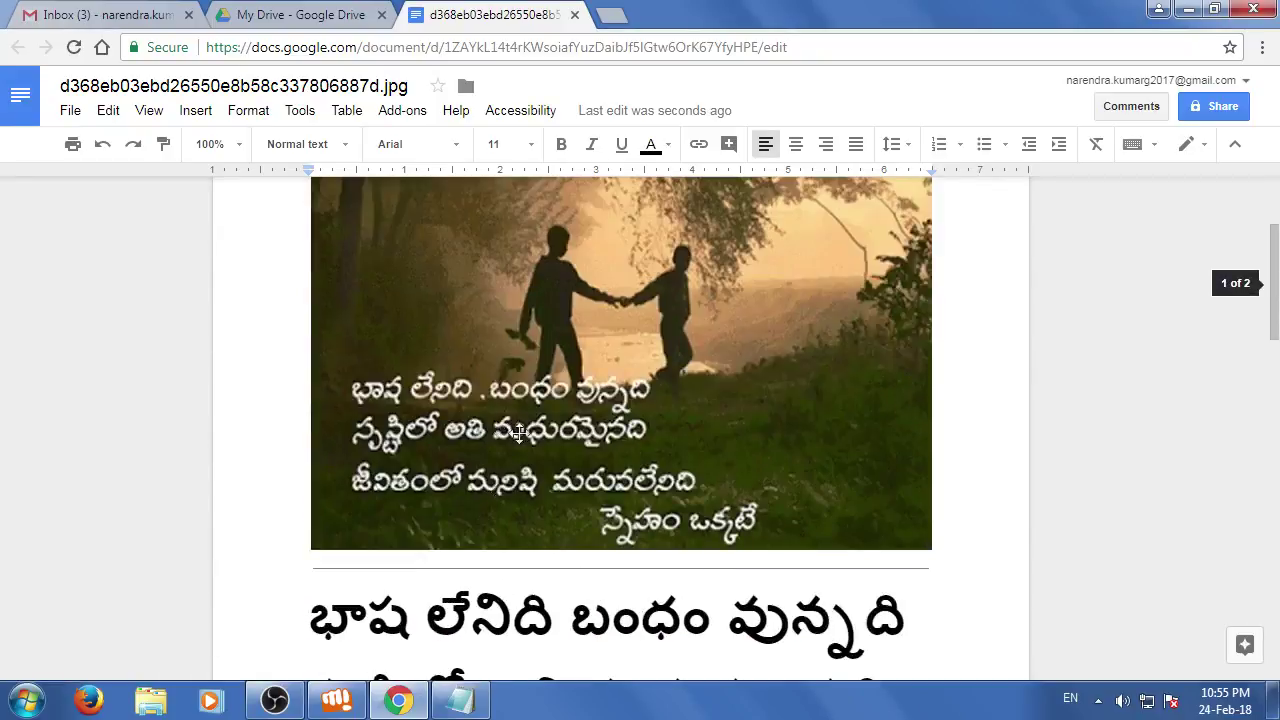
pyautogui.scroll(-3, 562, 451)
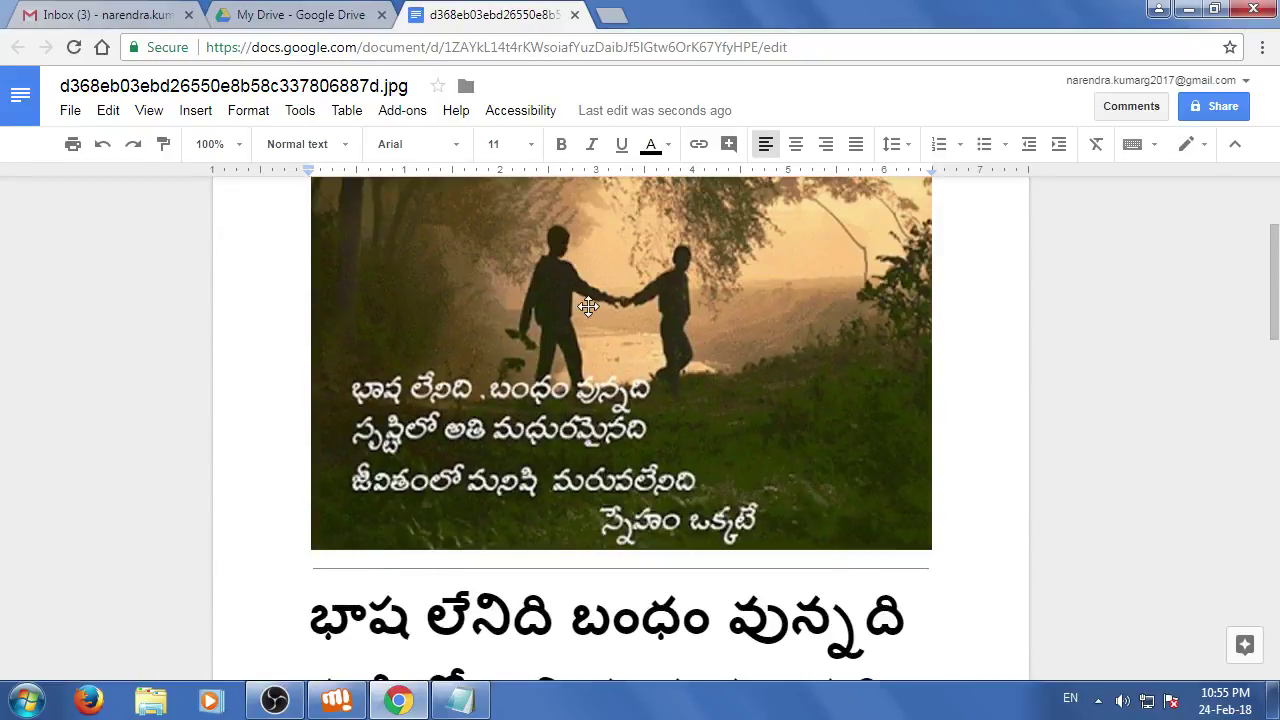
pyautogui.click(647, 308)
pyautogui.scroll(2, 647, 308)
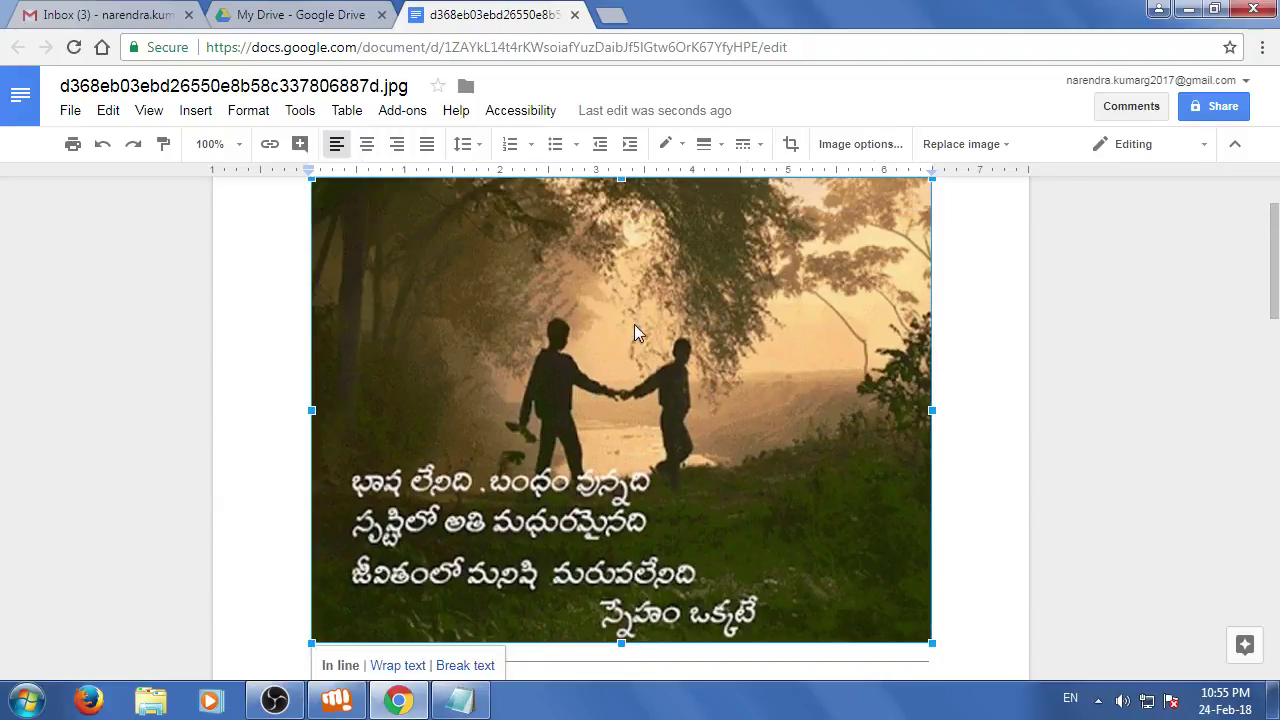
pyautogui.press('Delete')
pyautogui.scroll(-2, 709, 320)
pyautogui.scroll(1, 580, 325)
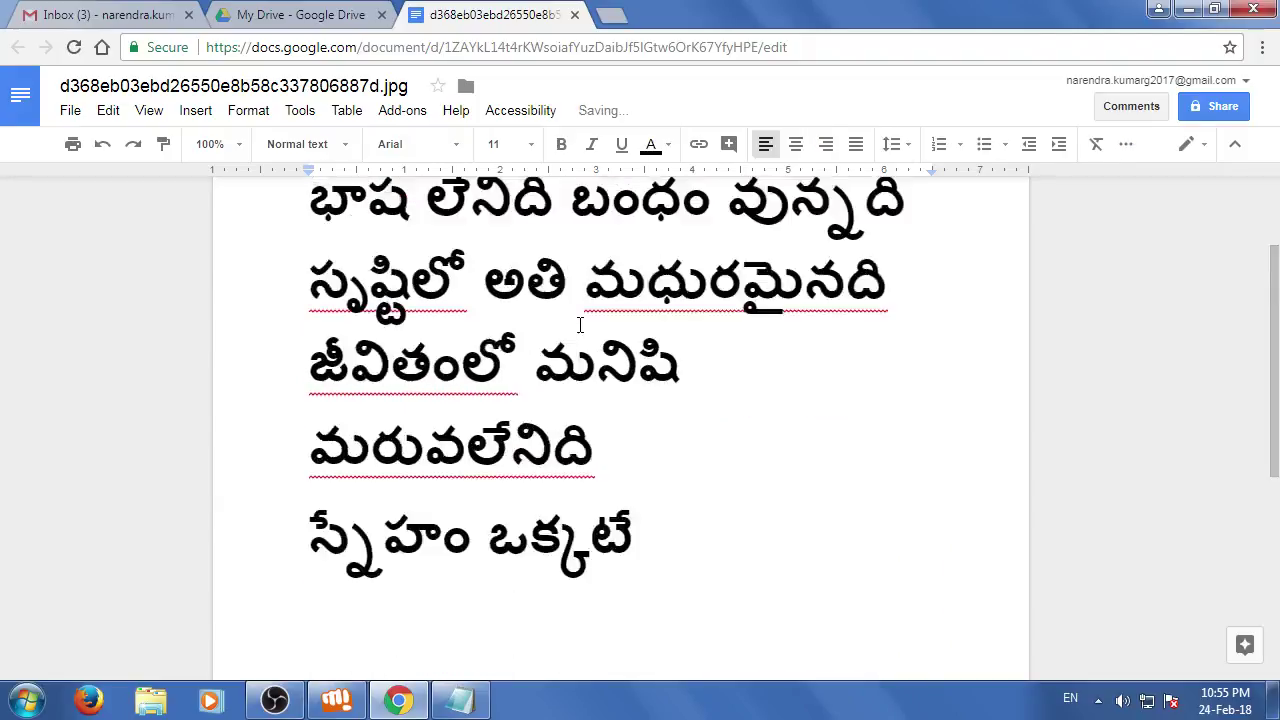
# Remove the horizontal line above the extracted Telugu quote
pyautogui.scroll(2, 580, 325)
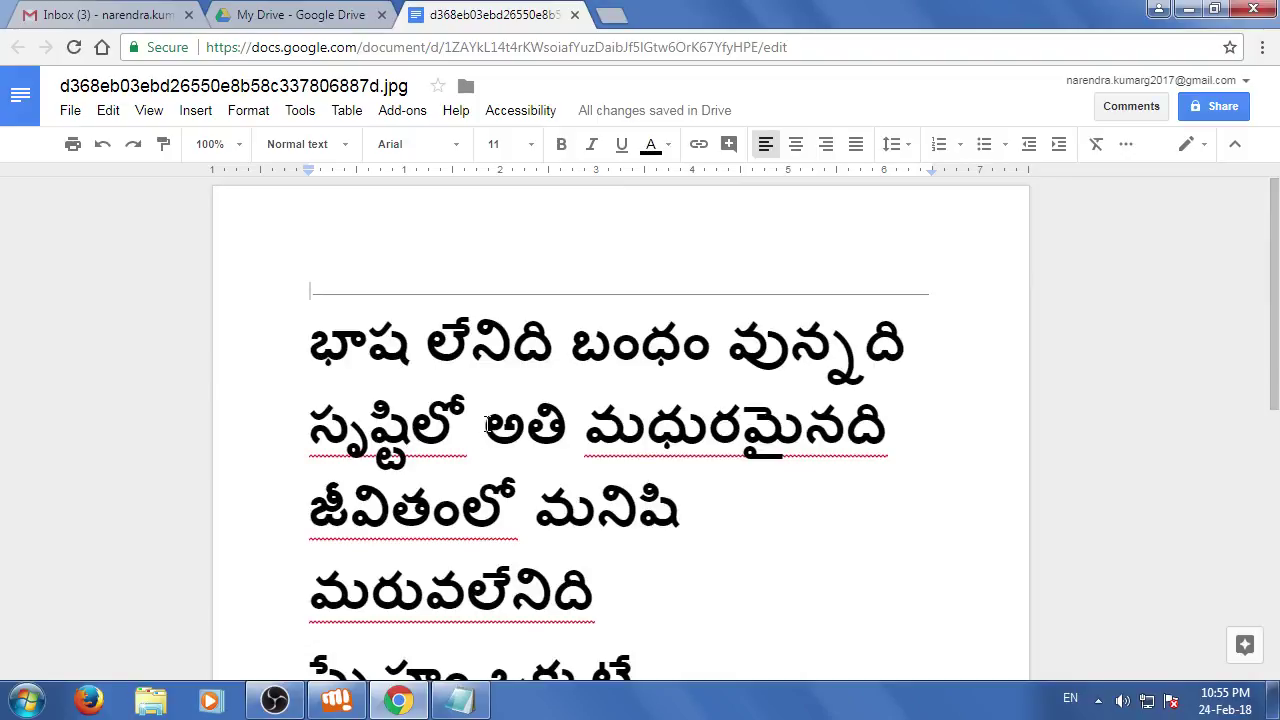
pyautogui.scroll(-2, 487, 425)
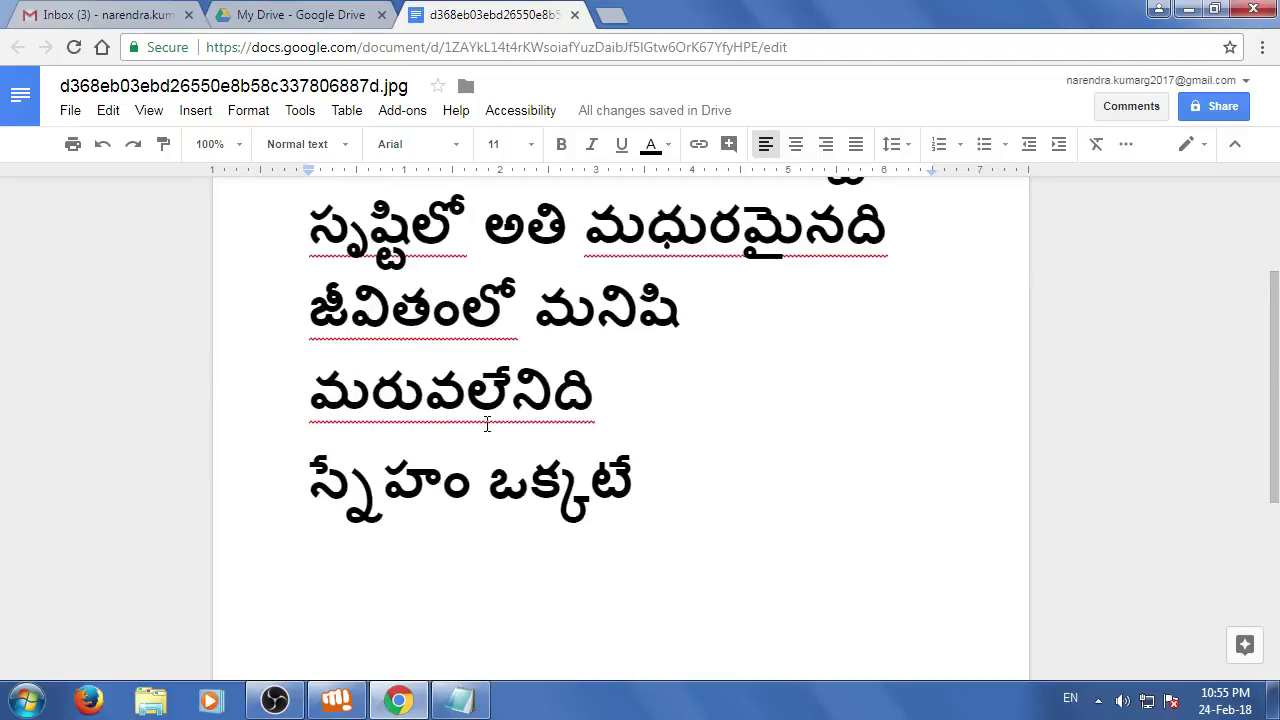
pyautogui.scroll(2, 487, 425)
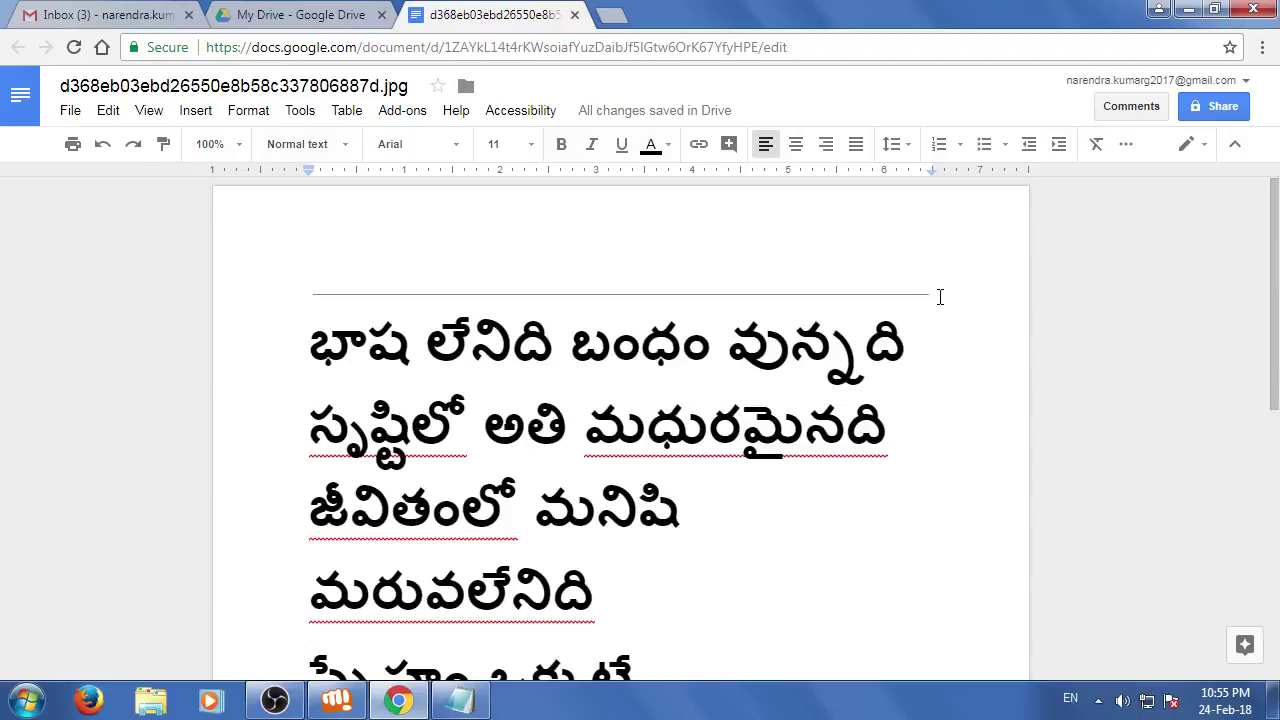
pyautogui.press('BackSpace')
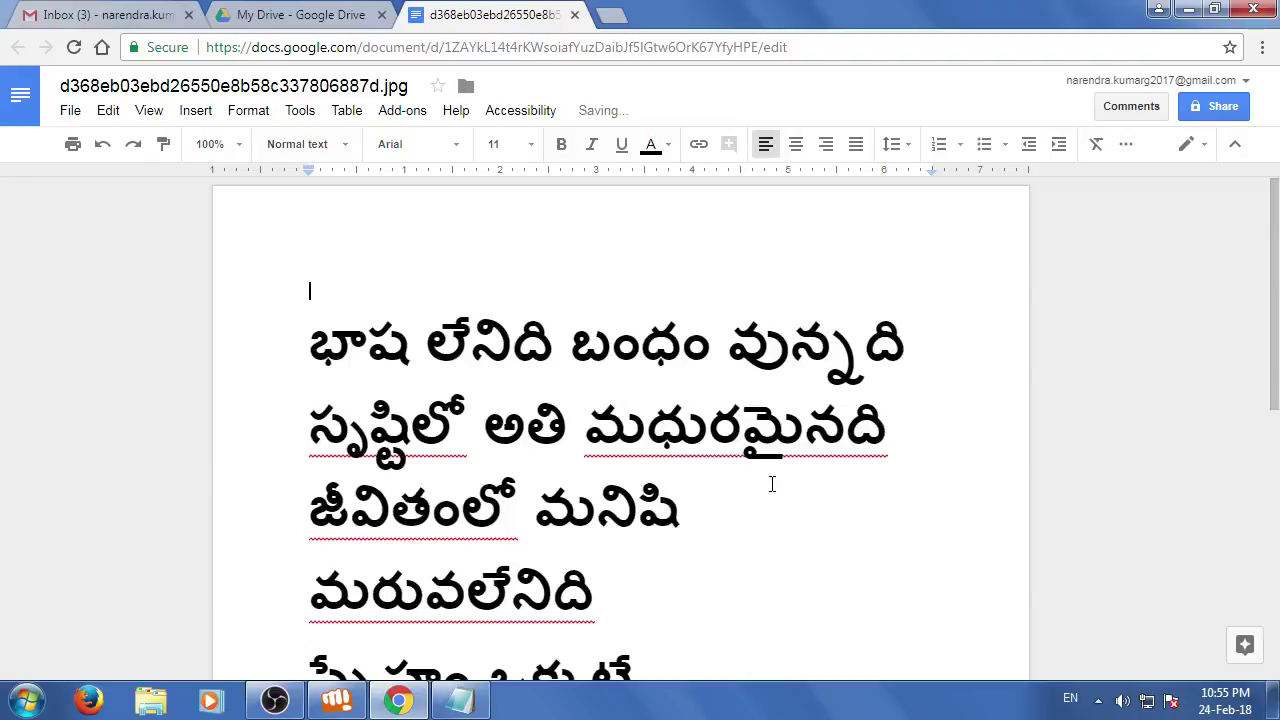
# Select the whole extracted Telugu quote, from its first to its last line, to check that it is selectable text
pyautogui.scroll(-5, 697, 491)
pyautogui.scroll(5, 697, 491)
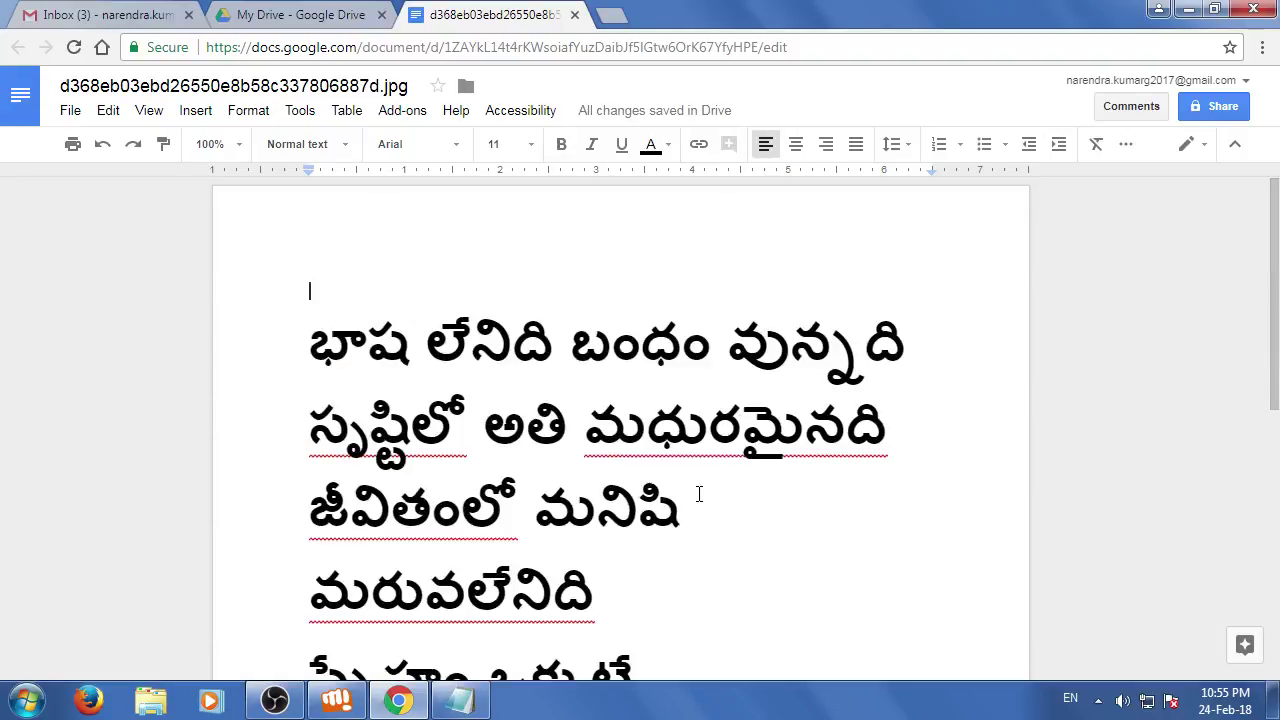
pyautogui.moveTo(310, 343); pyautogui.dragTo(683, 500)
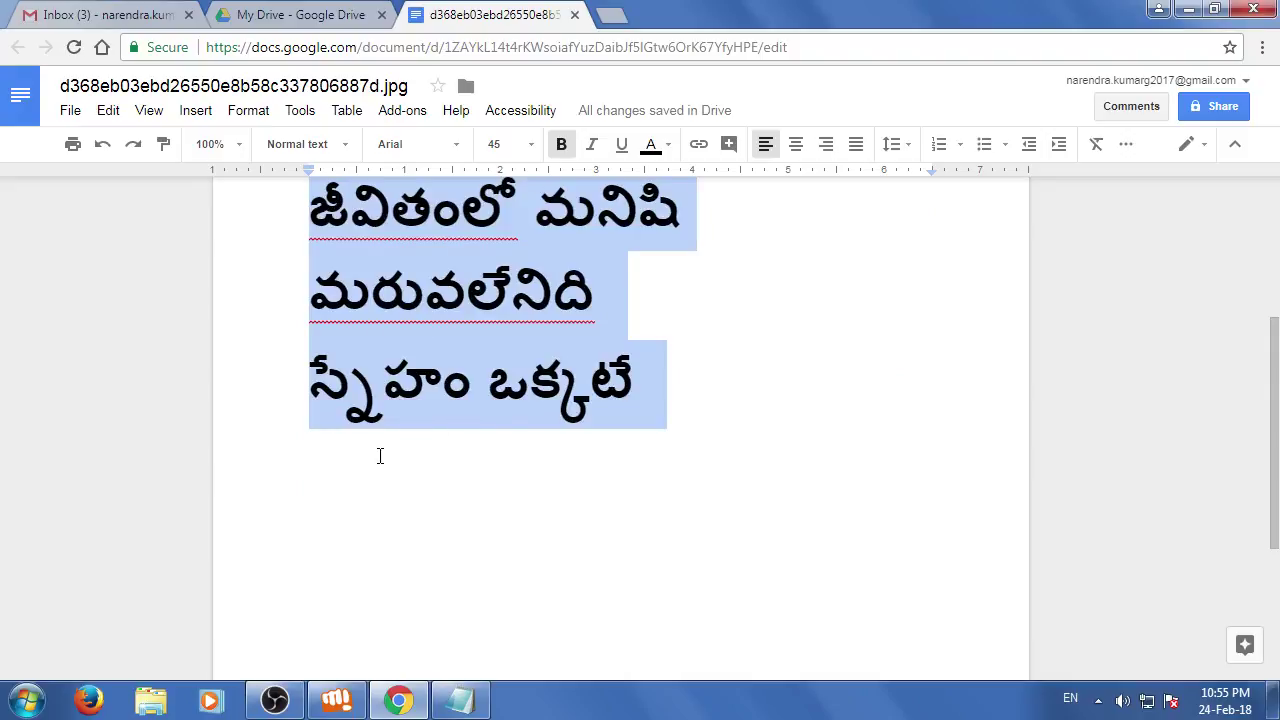
pyautogui.scroll(1, 467, 420)
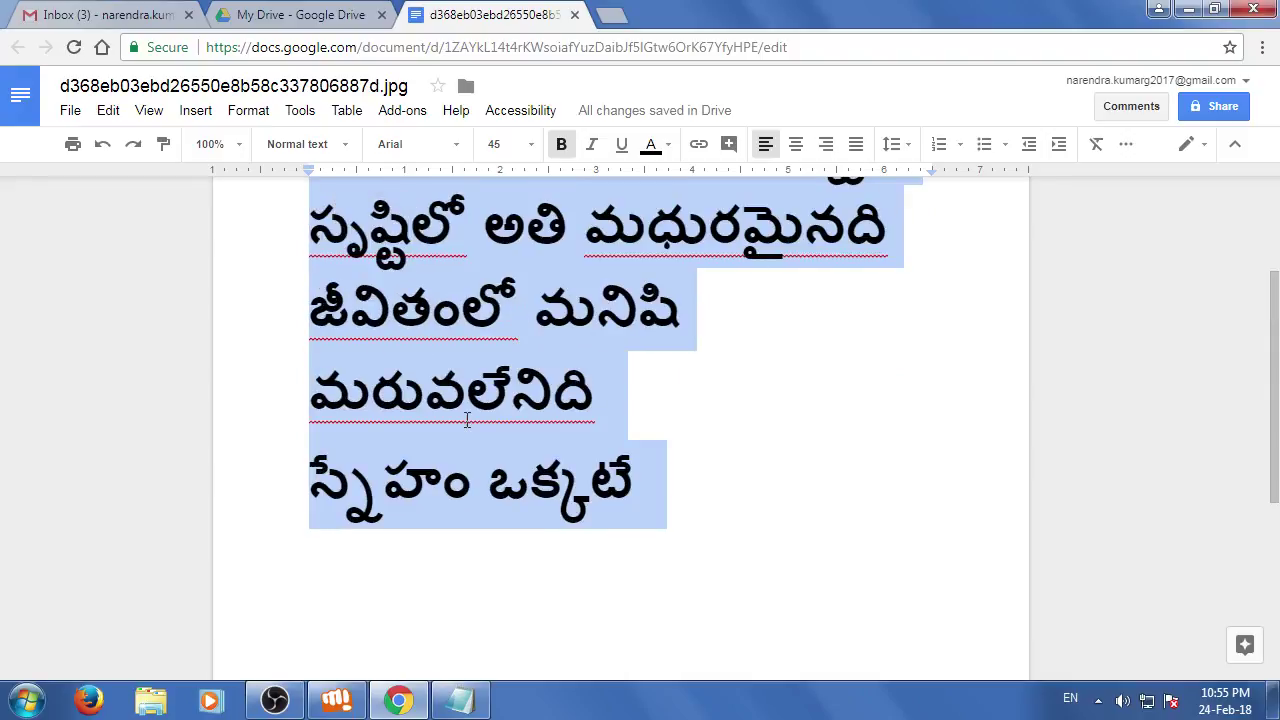
# Create a translated copy of the Telugu document in English, keeping the suggested document title
pyautogui.click(302, 112)
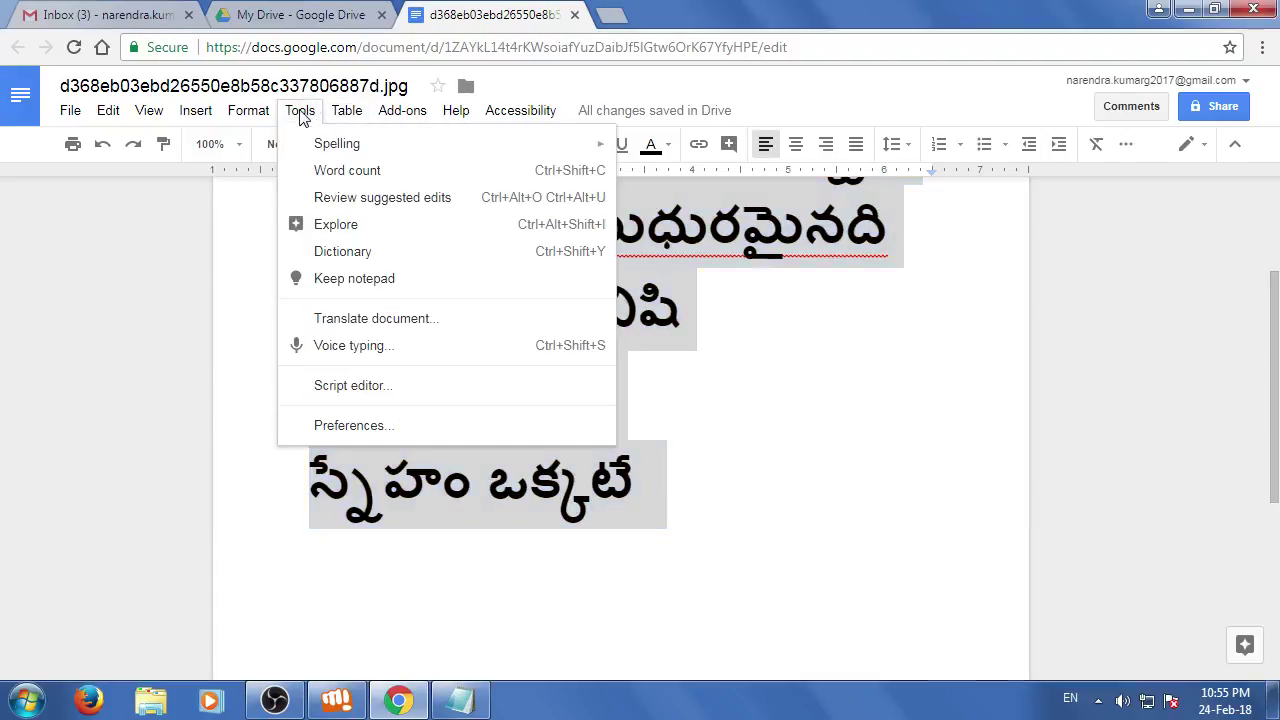
pyautogui.click(335, 322)
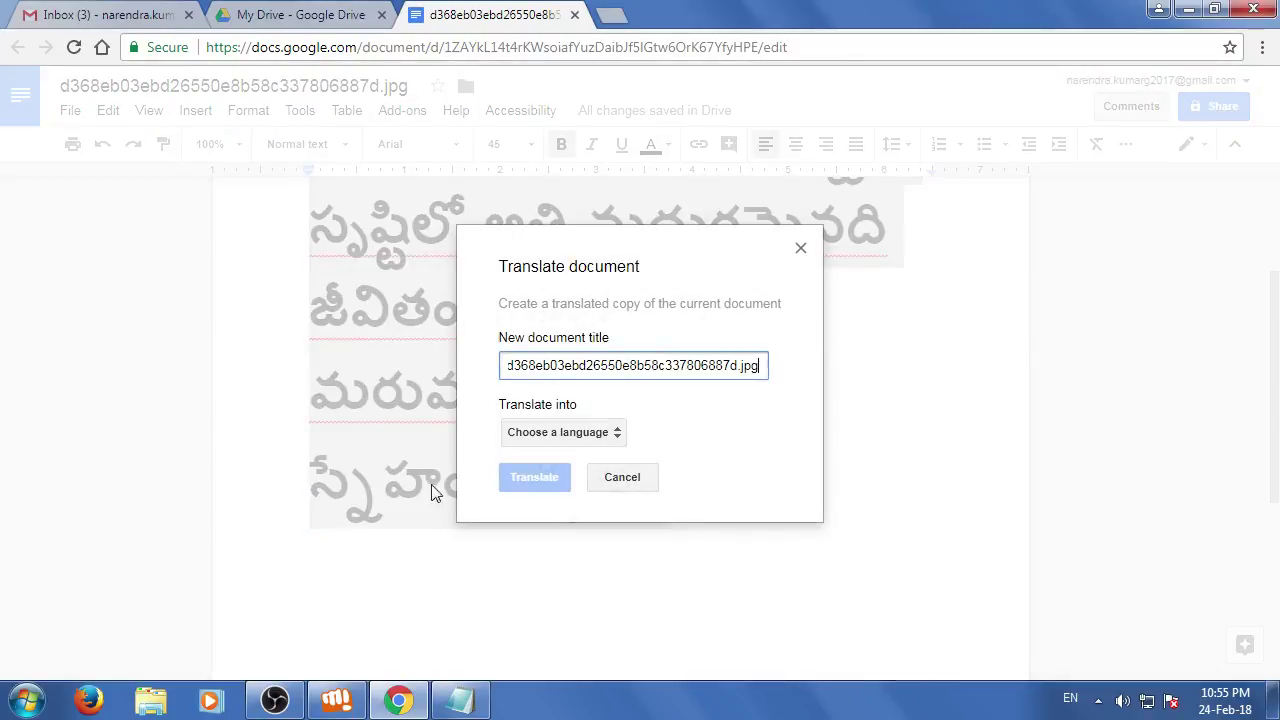
pyautogui.click(564, 434)
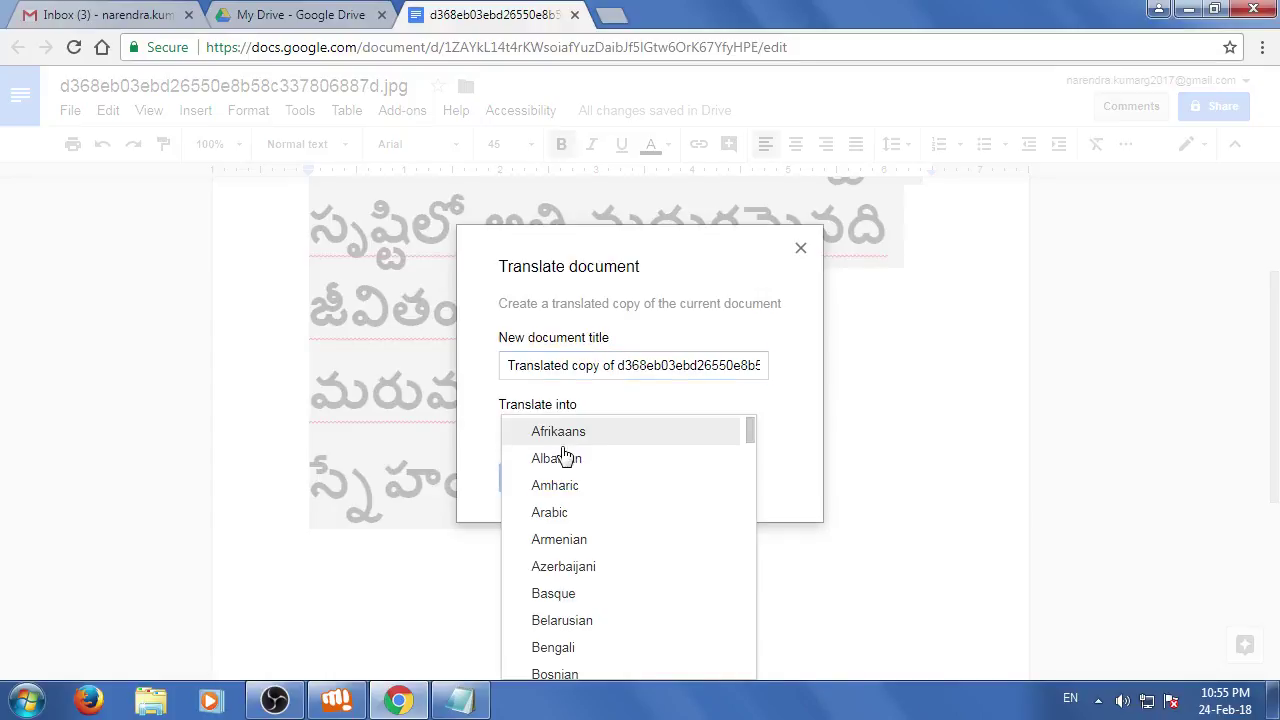
pyautogui.scroll(-5, 581, 561)
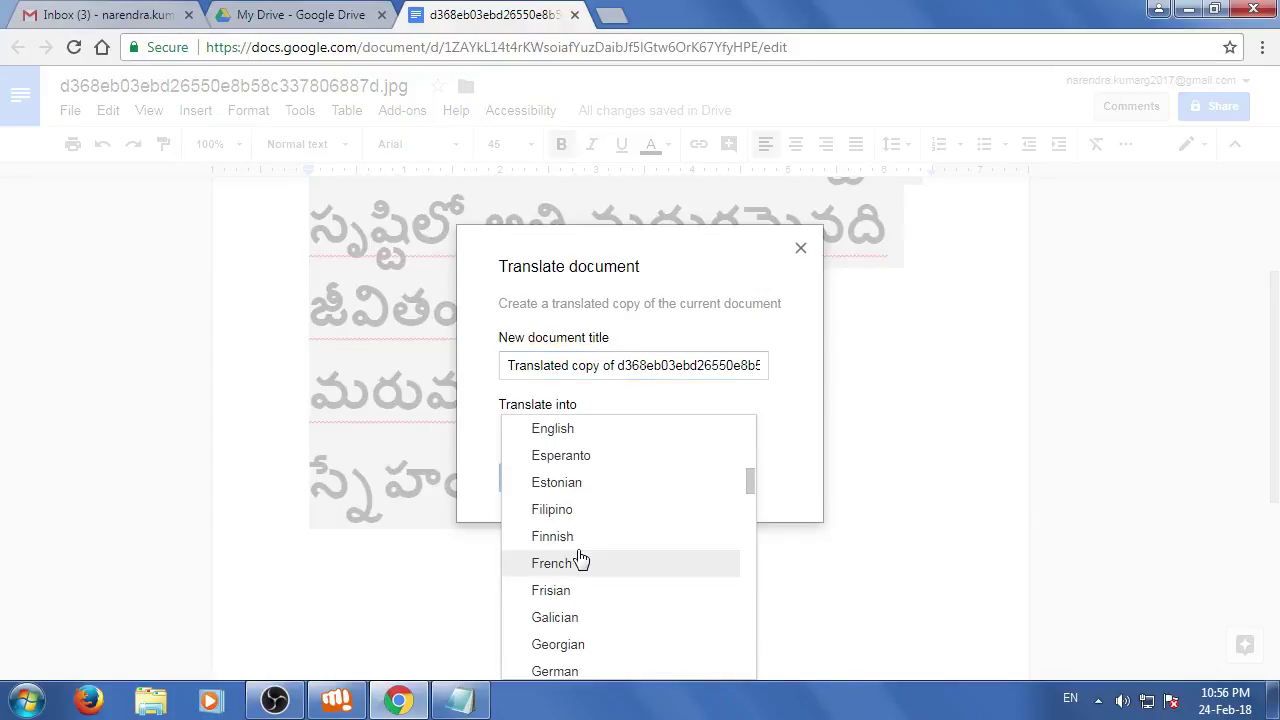
pyautogui.click(556, 432)
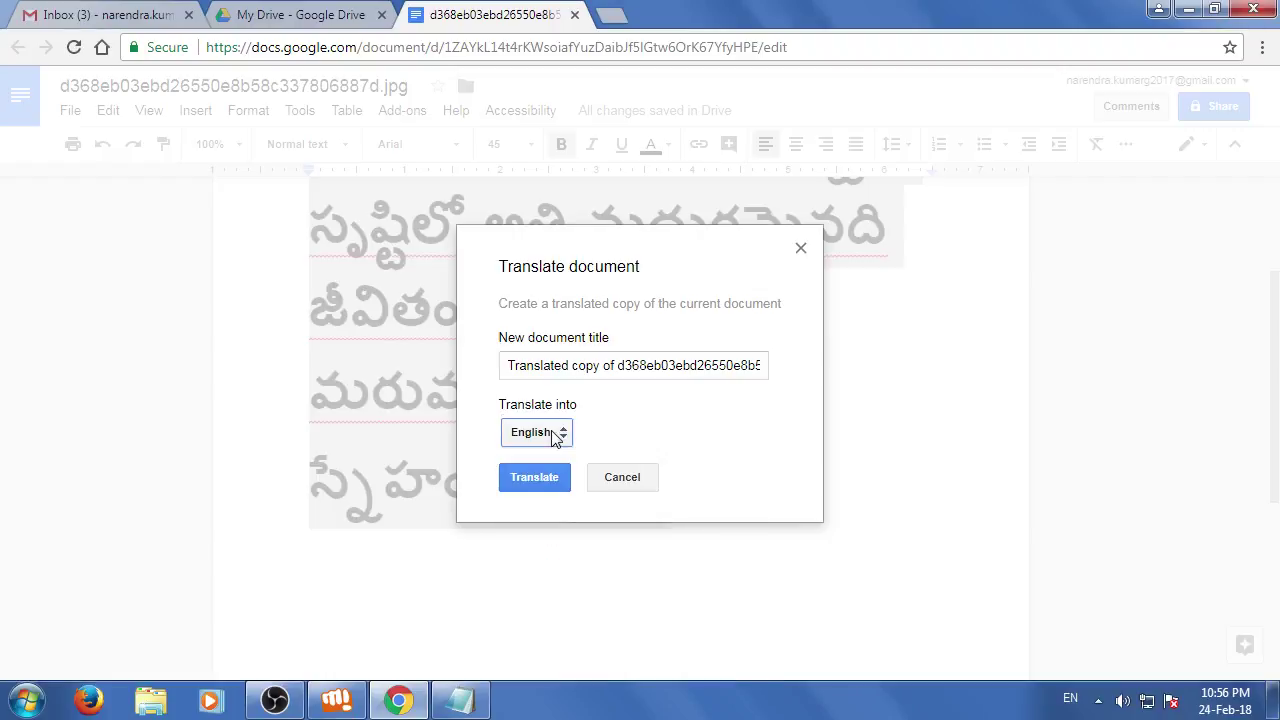
pyautogui.click(534, 480)
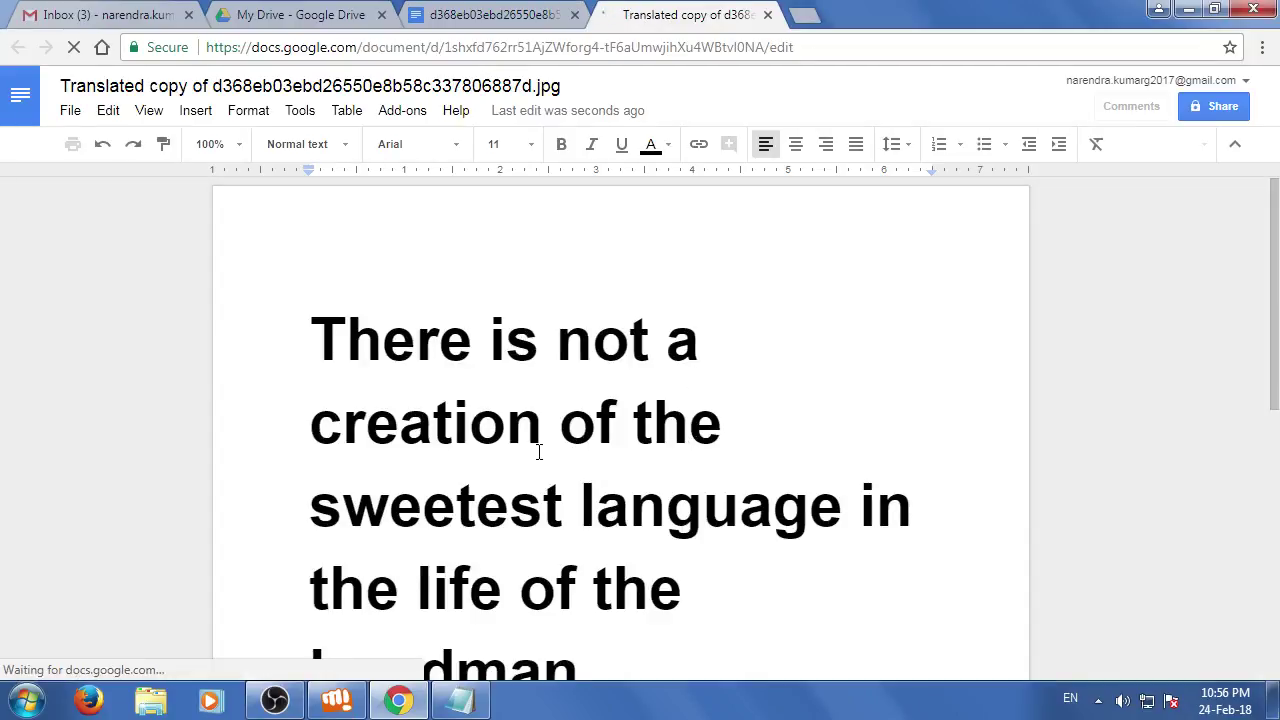
# Read through the English translation of the Telugu quote in the translated copy
pyautogui.click(700, 517)
pyautogui.scroll(-1, 700, 500)
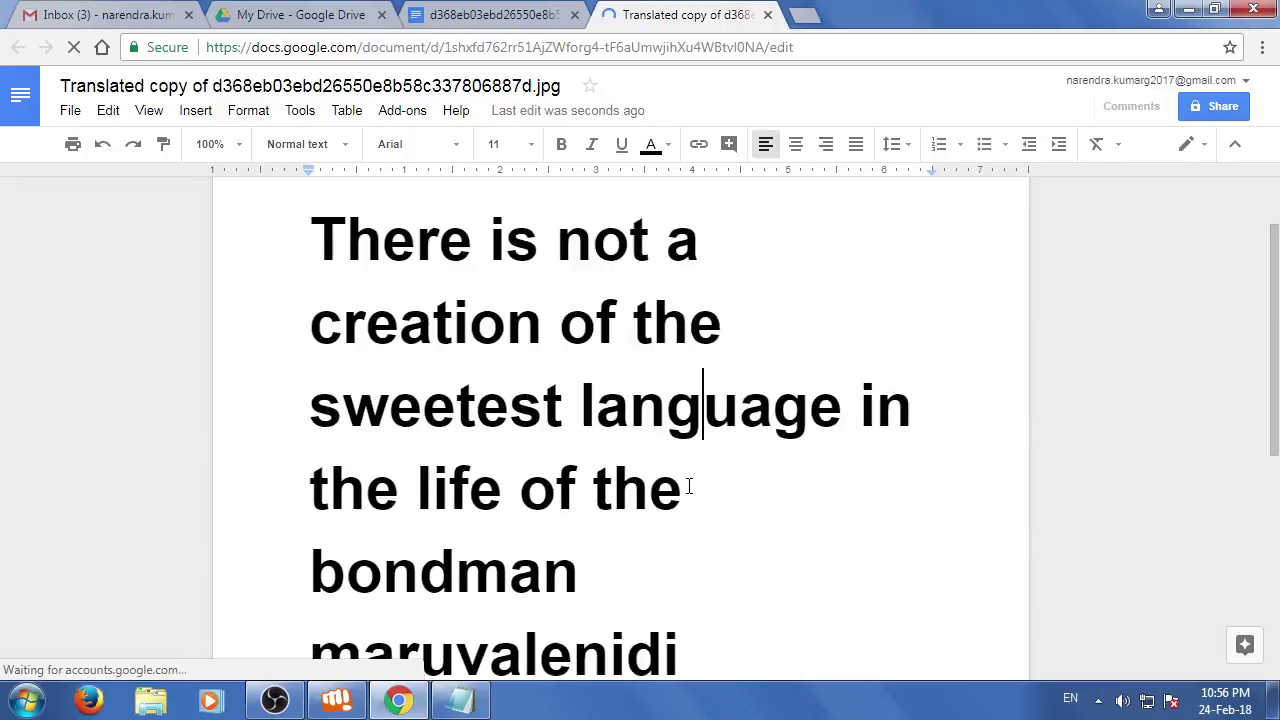
pyautogui.scroll(-5, 688, 483)
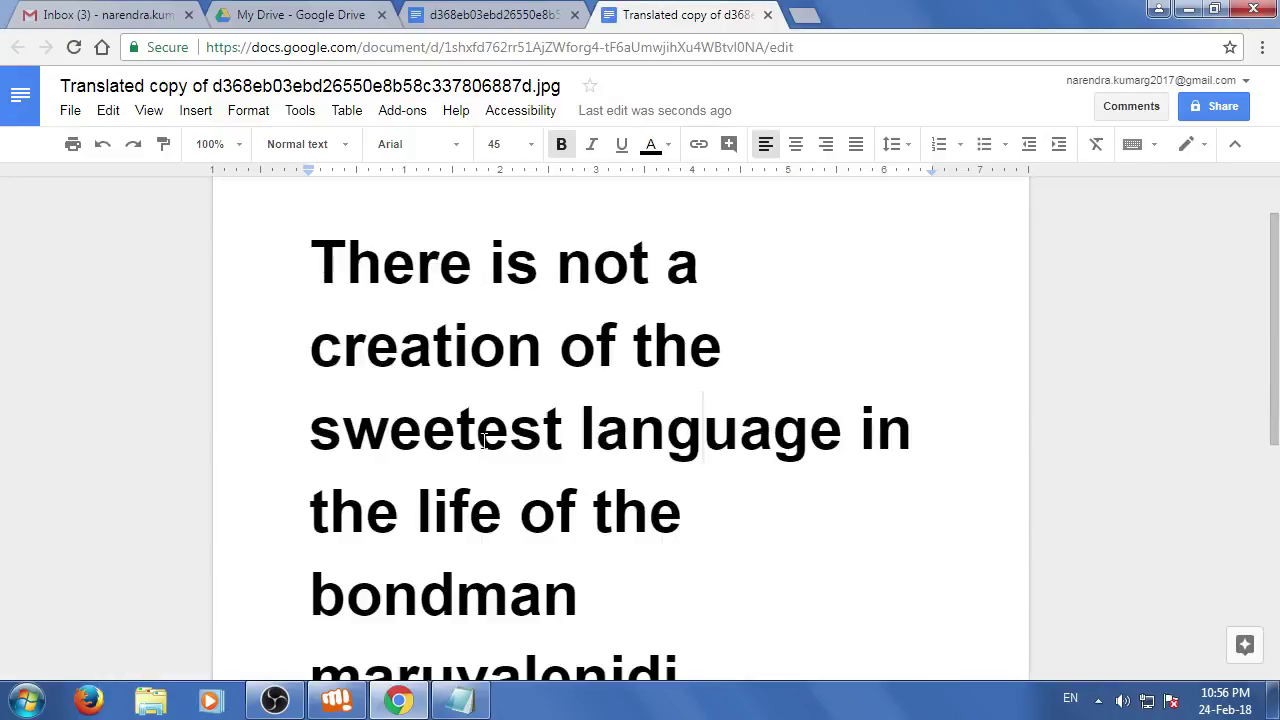
pyautogui.scroll(5, 640, 430)
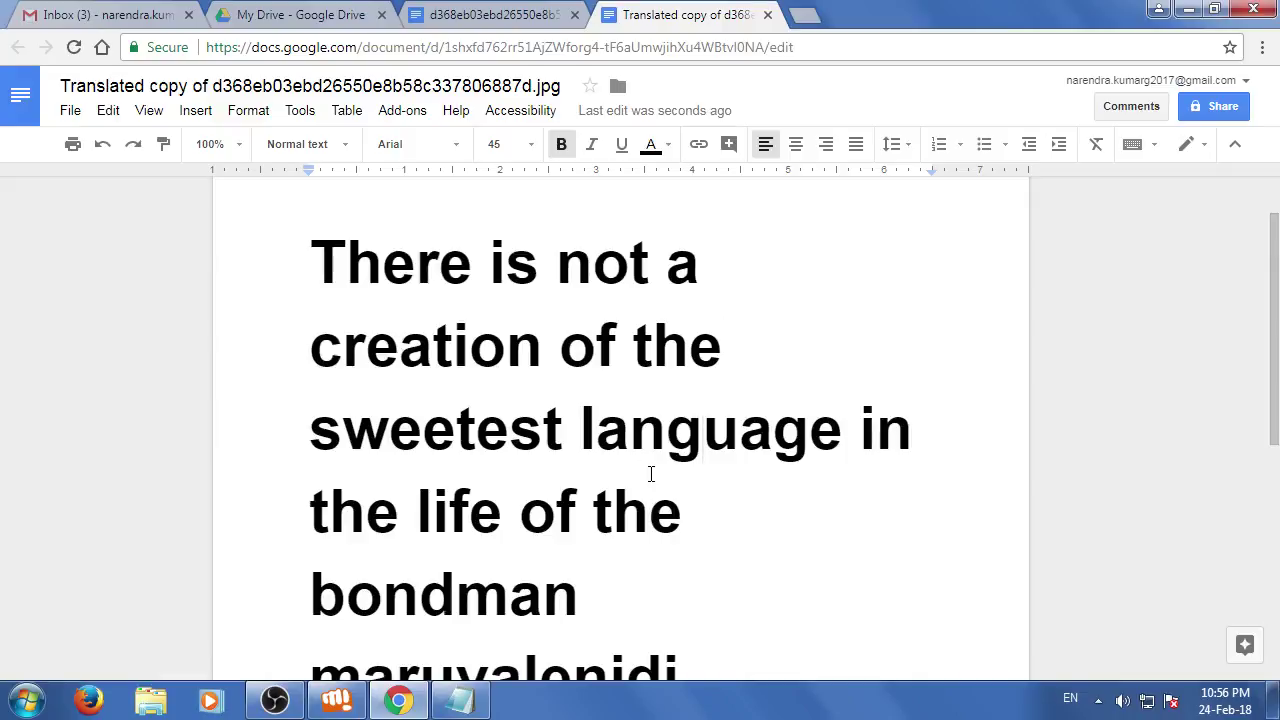